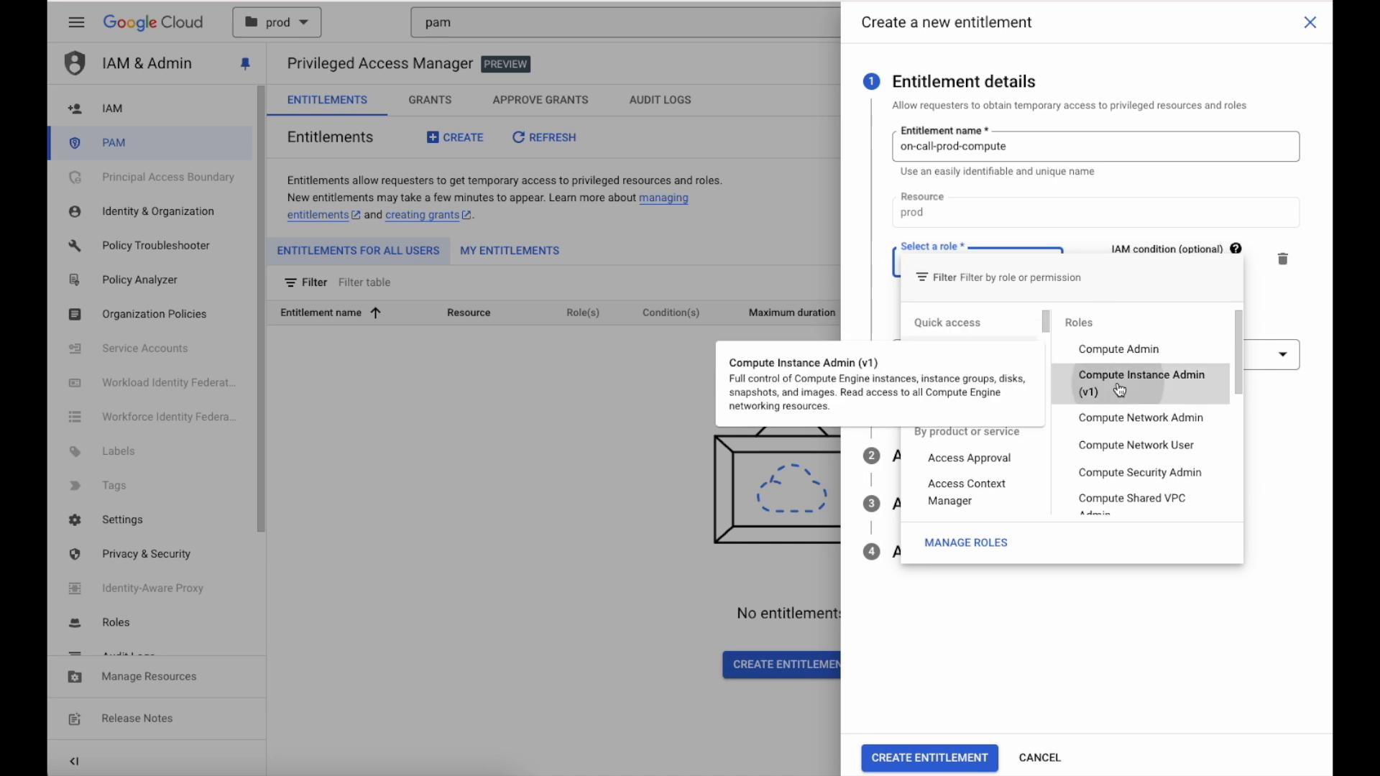
Give the on-call-prod-compute entitlement the Compute Instance Admin (v1) role with a maximum grant duration of 1 hour
click(1123, 425)
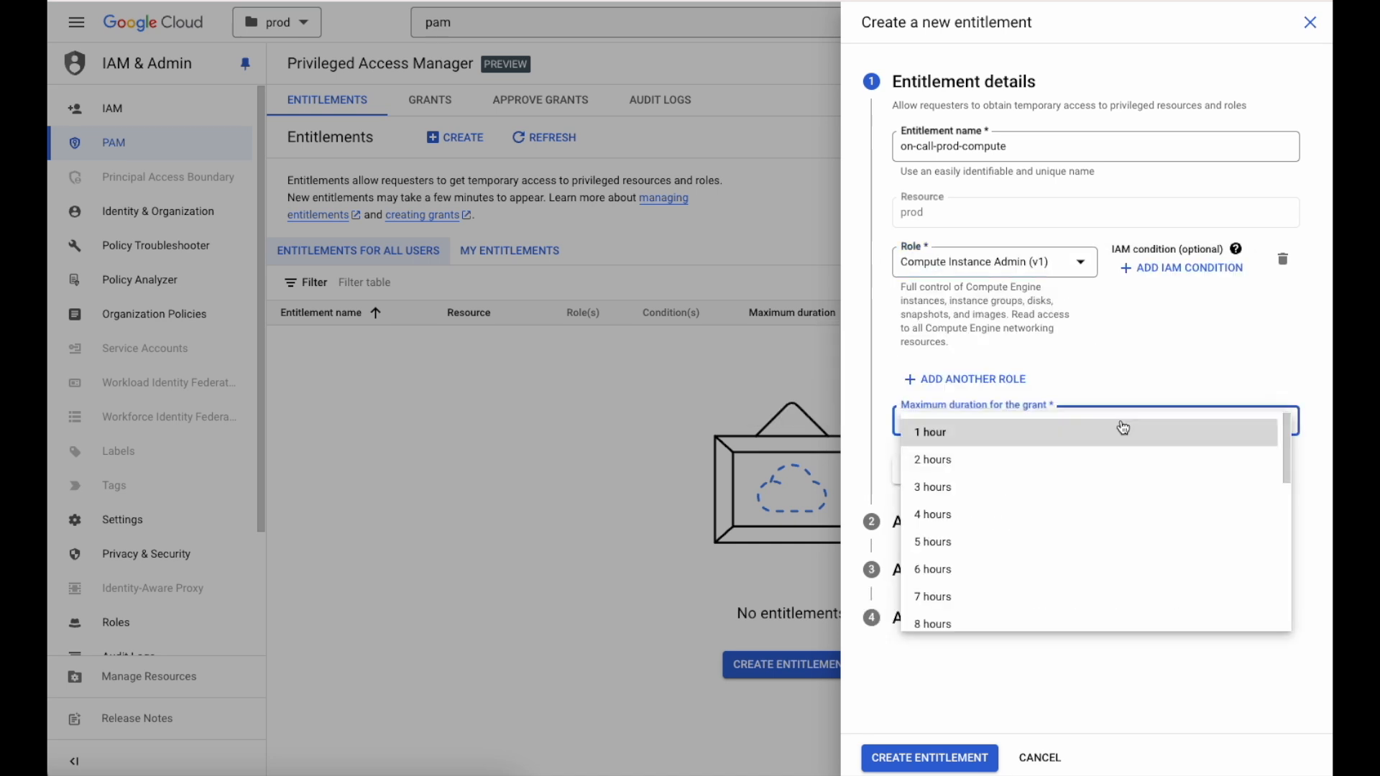
click(1123, 434)
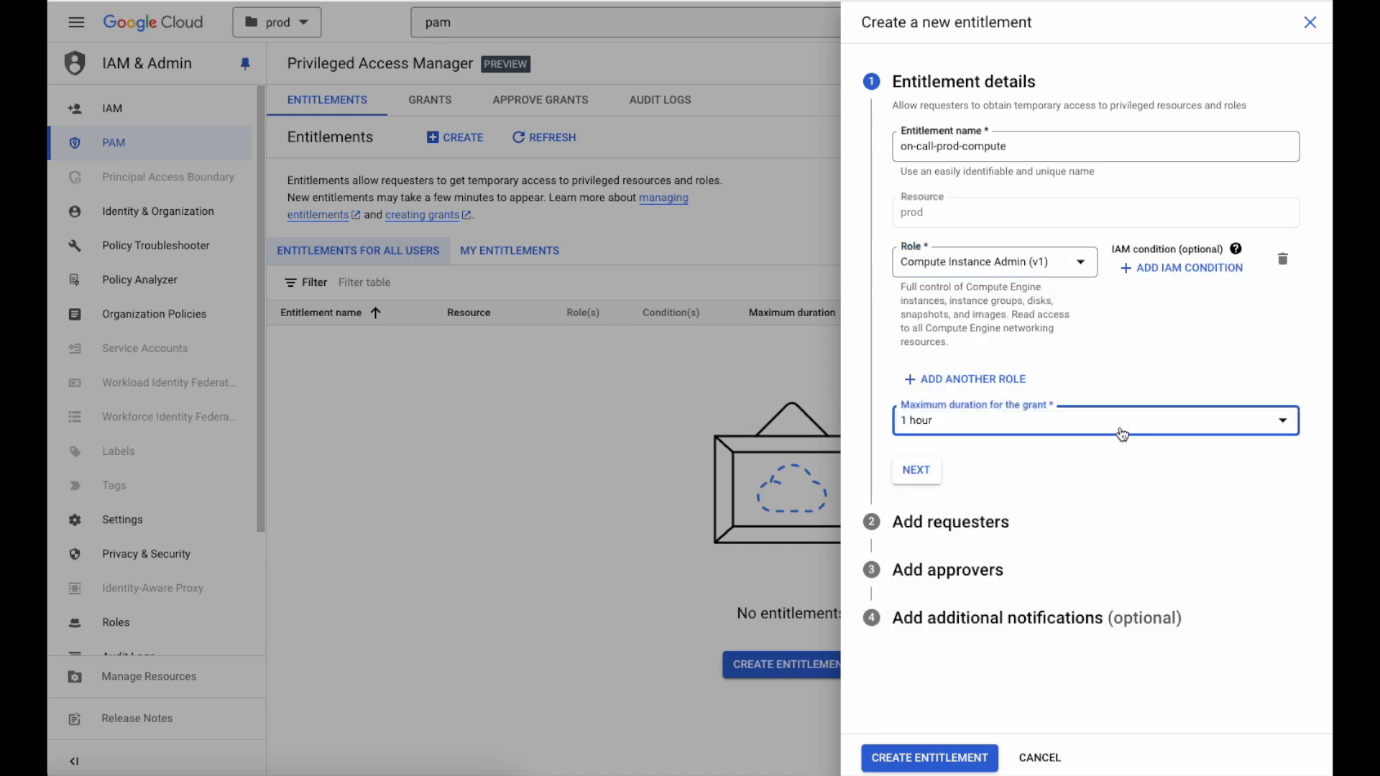
click(930, 478)
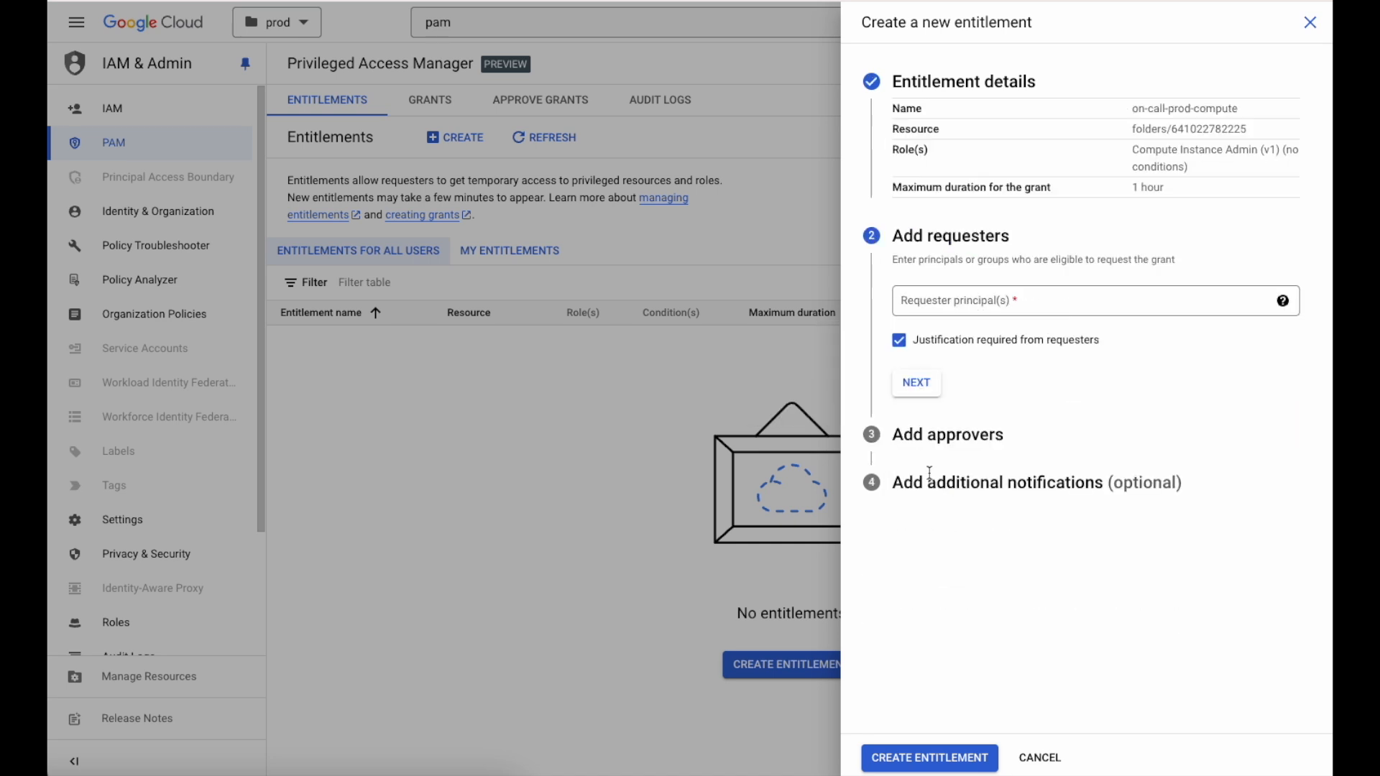
Add the on-call cloud platform group's e-mail as requester principal and allow access activation without approvals
click(965, 302)
key(ctrl+v)
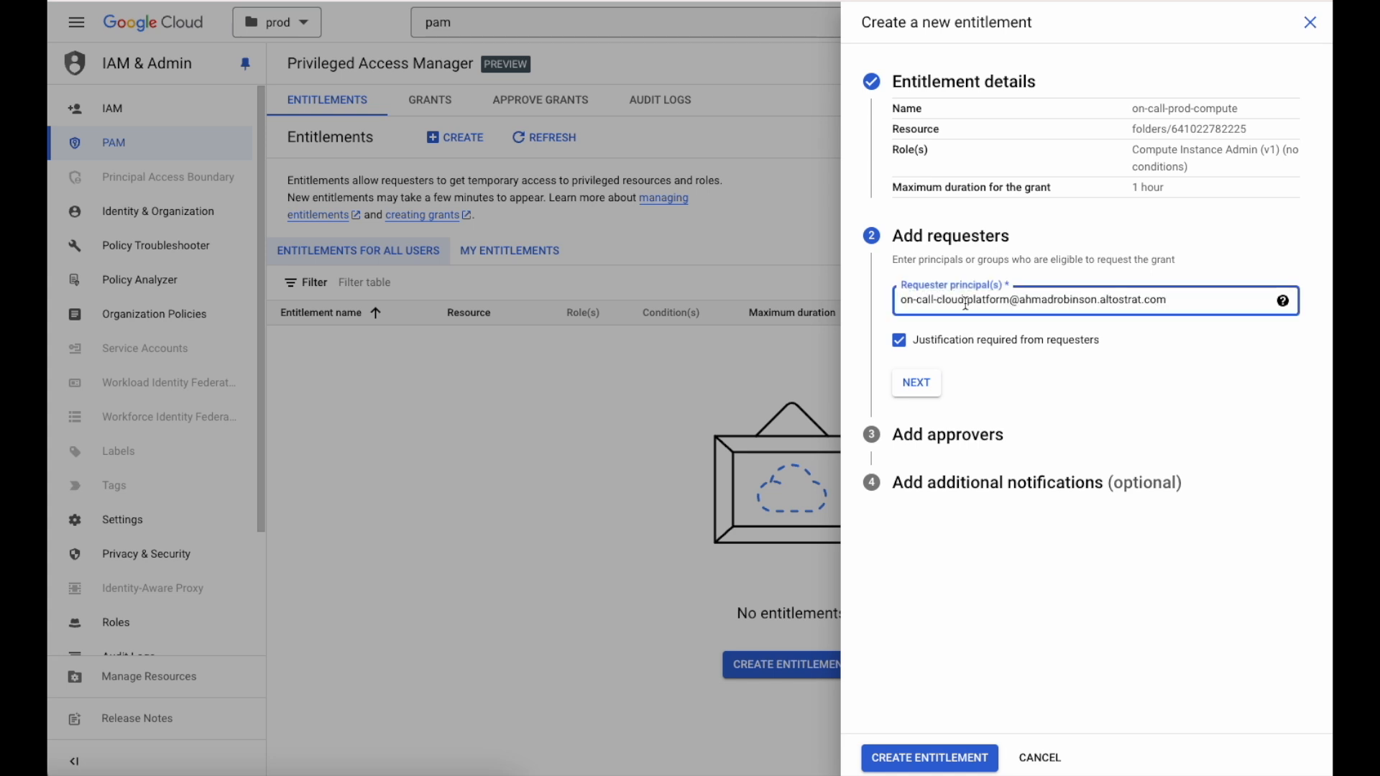
key(Return)
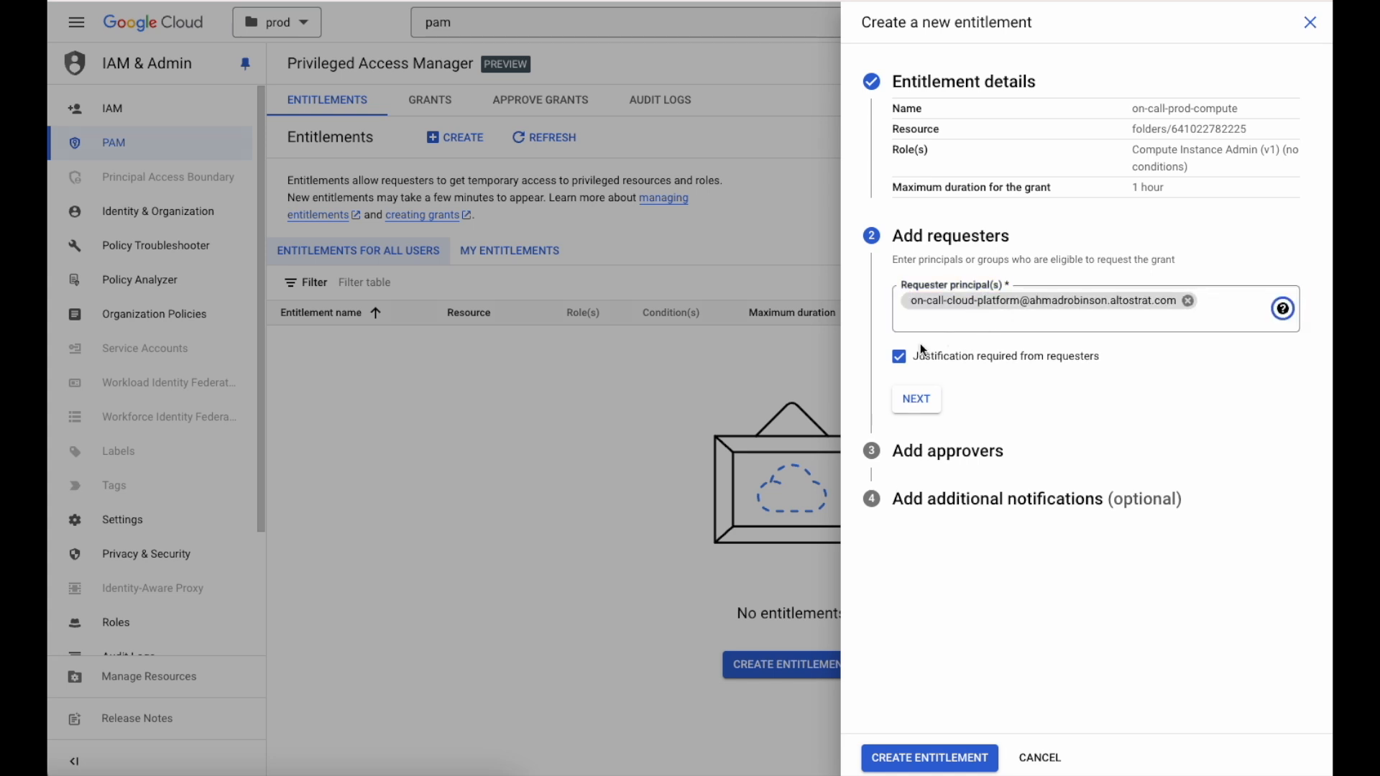
click(908, 395)
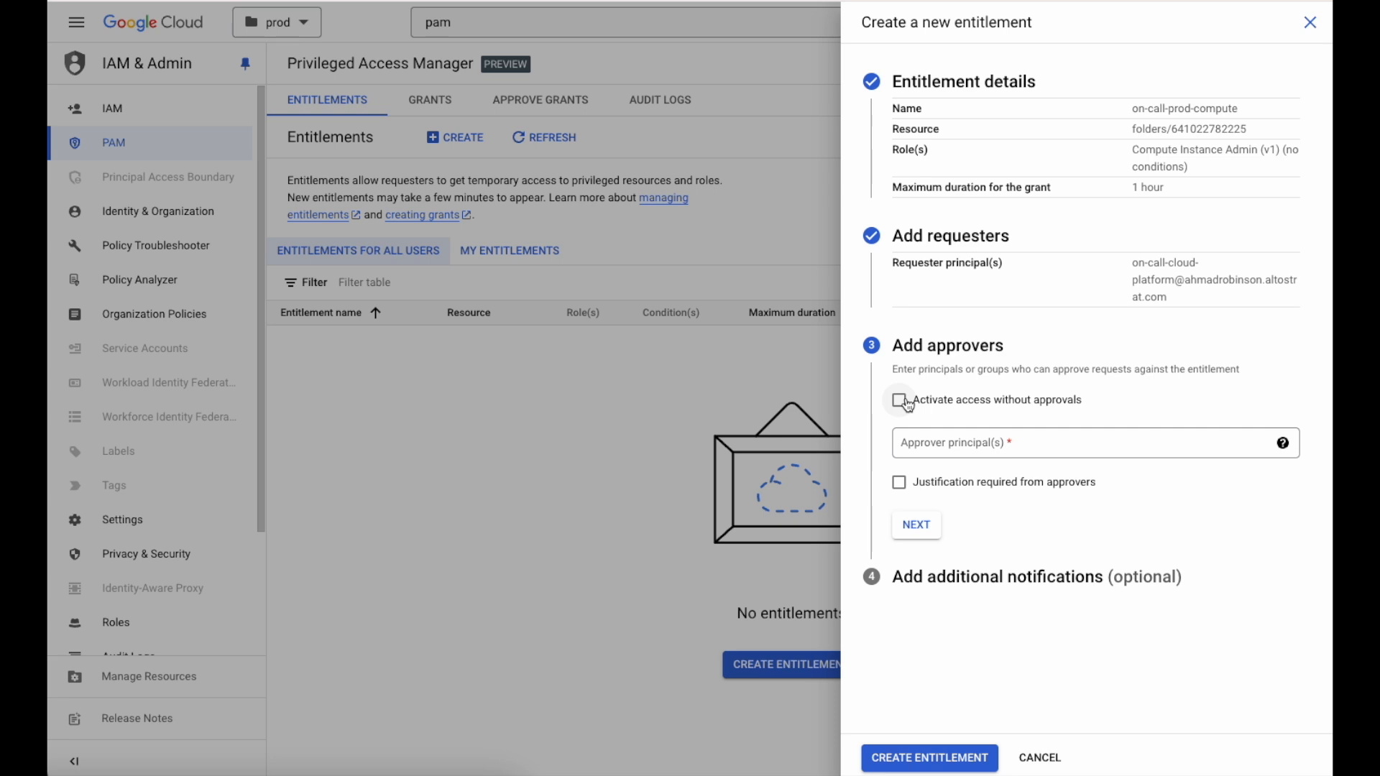
click(908, 403)
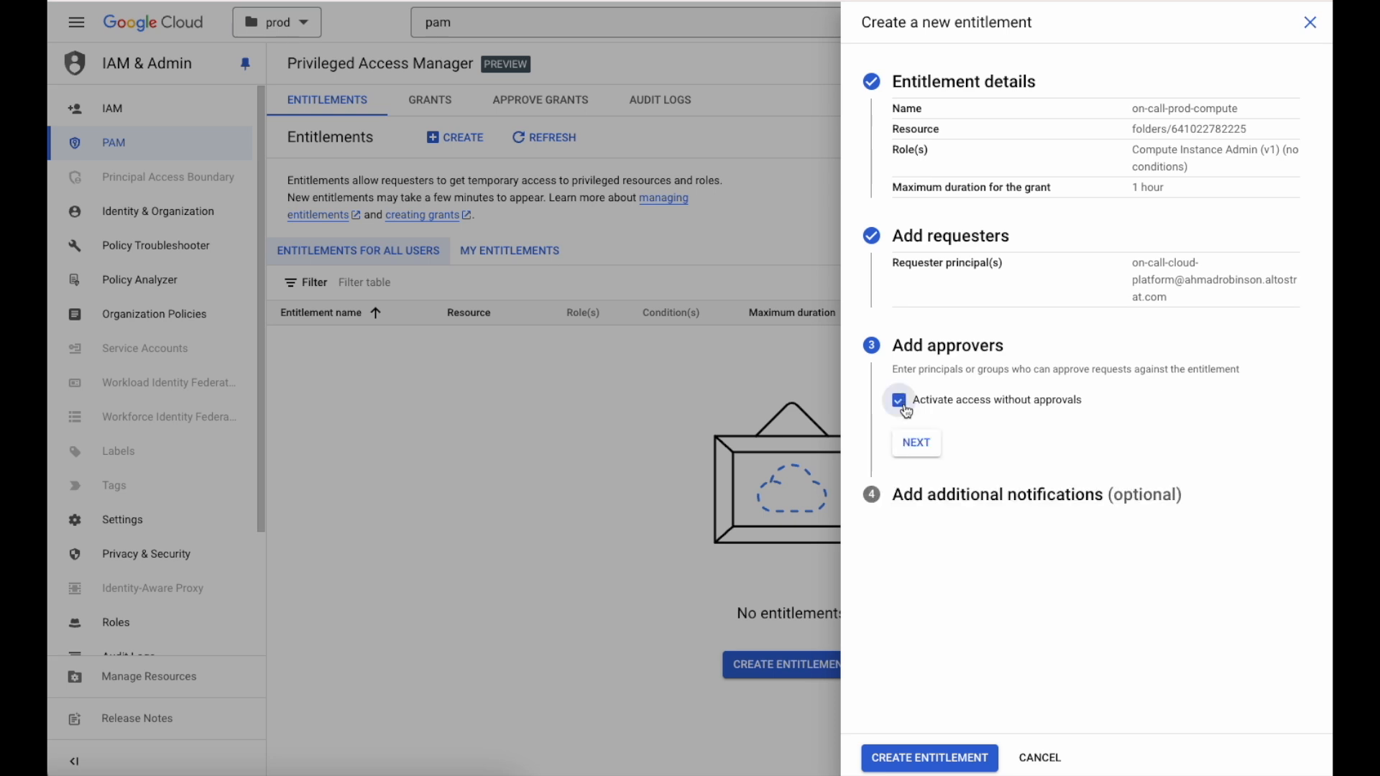
click(931, 448)
Add the cloud admins' e-mail to the notification for when the entitlement is available to request, and create the entitlement
click(968, 489)
text(cloudadmins@example.com)
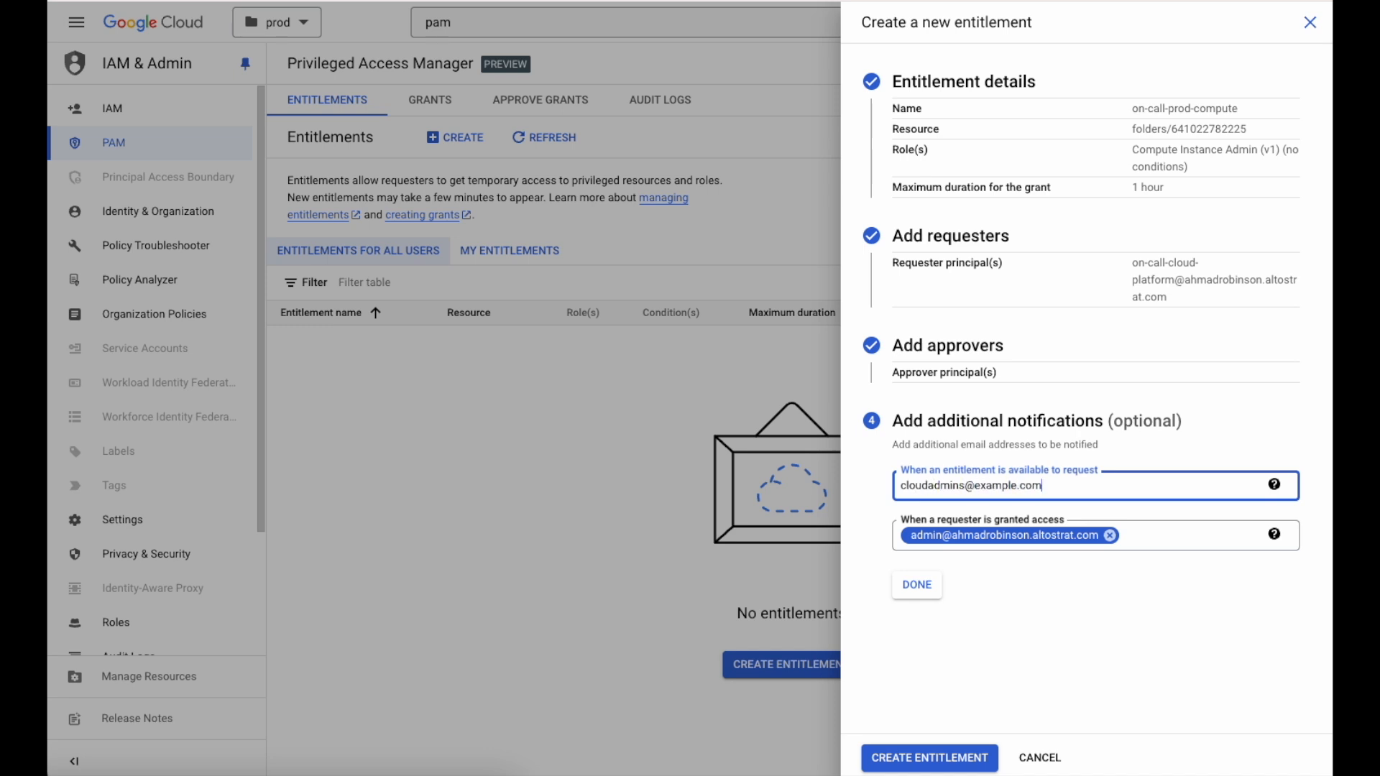
key(Tab)
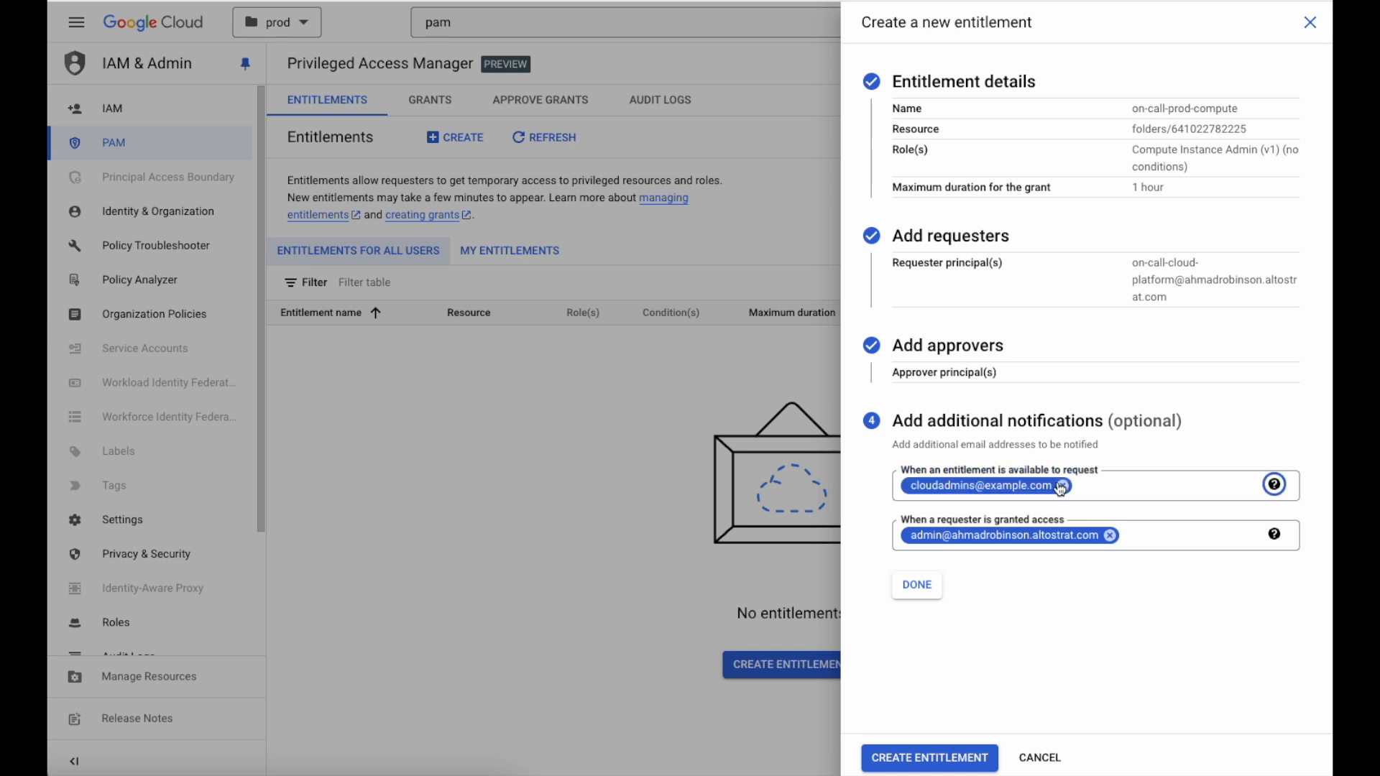
click(915, 586)
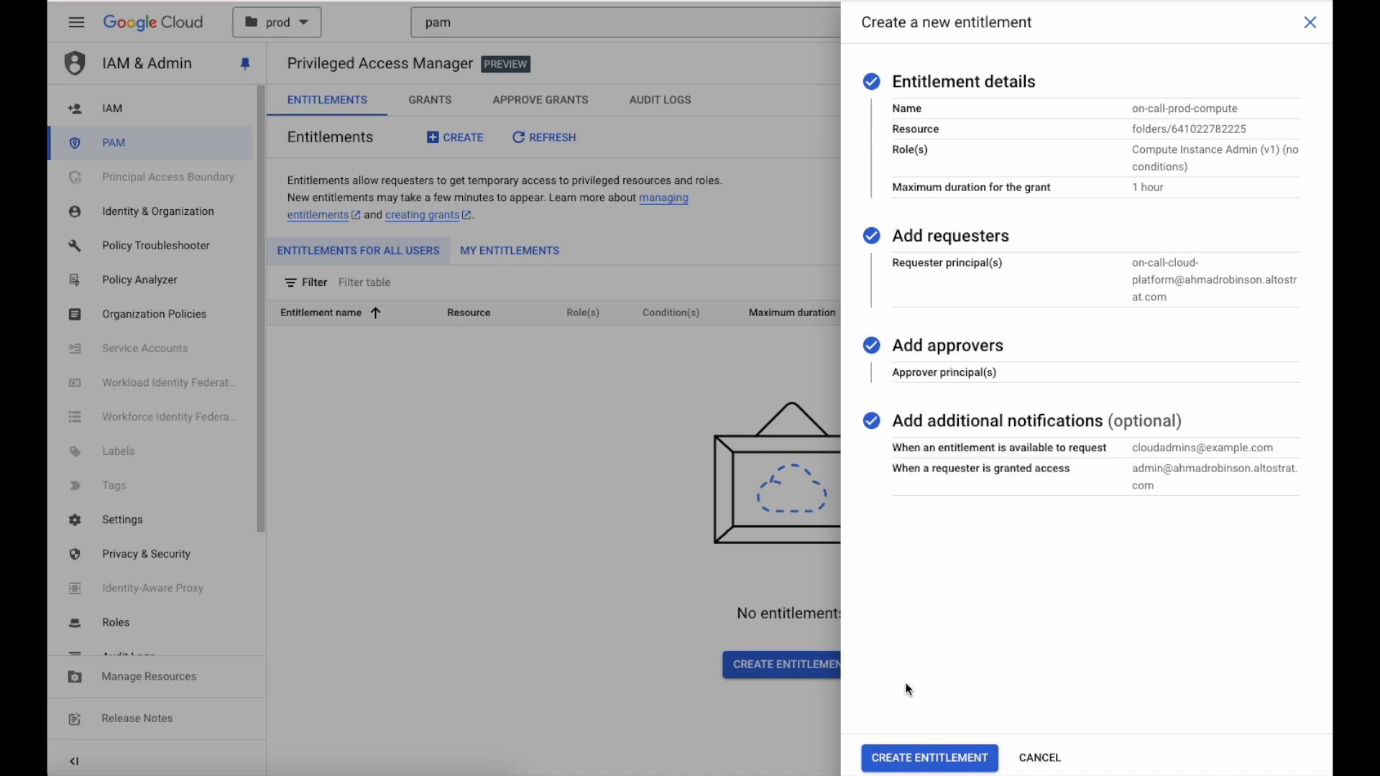
click(912, 760)
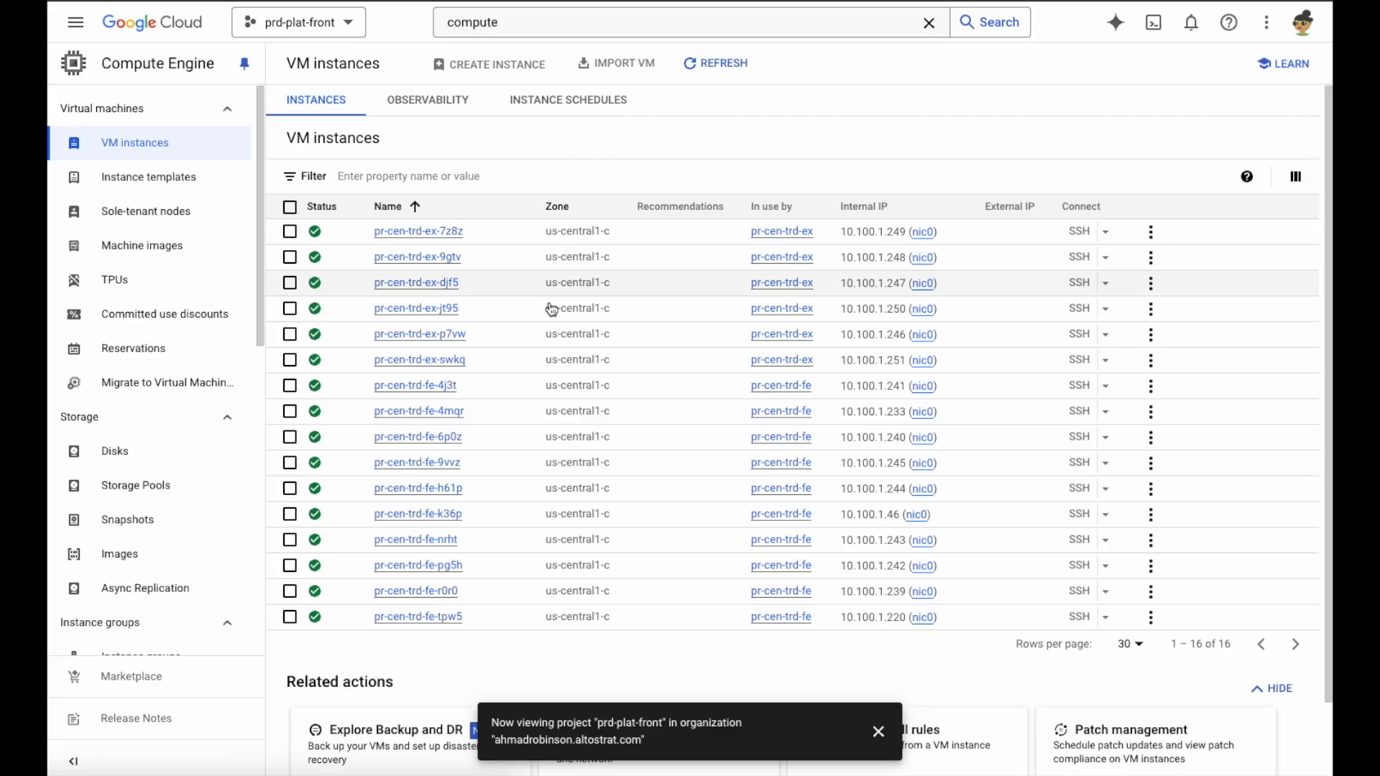
Examine the CPU utilization charts of the VM instances and check whether the pr-cen-trd-fe instance group can be edited
click(428, 101)
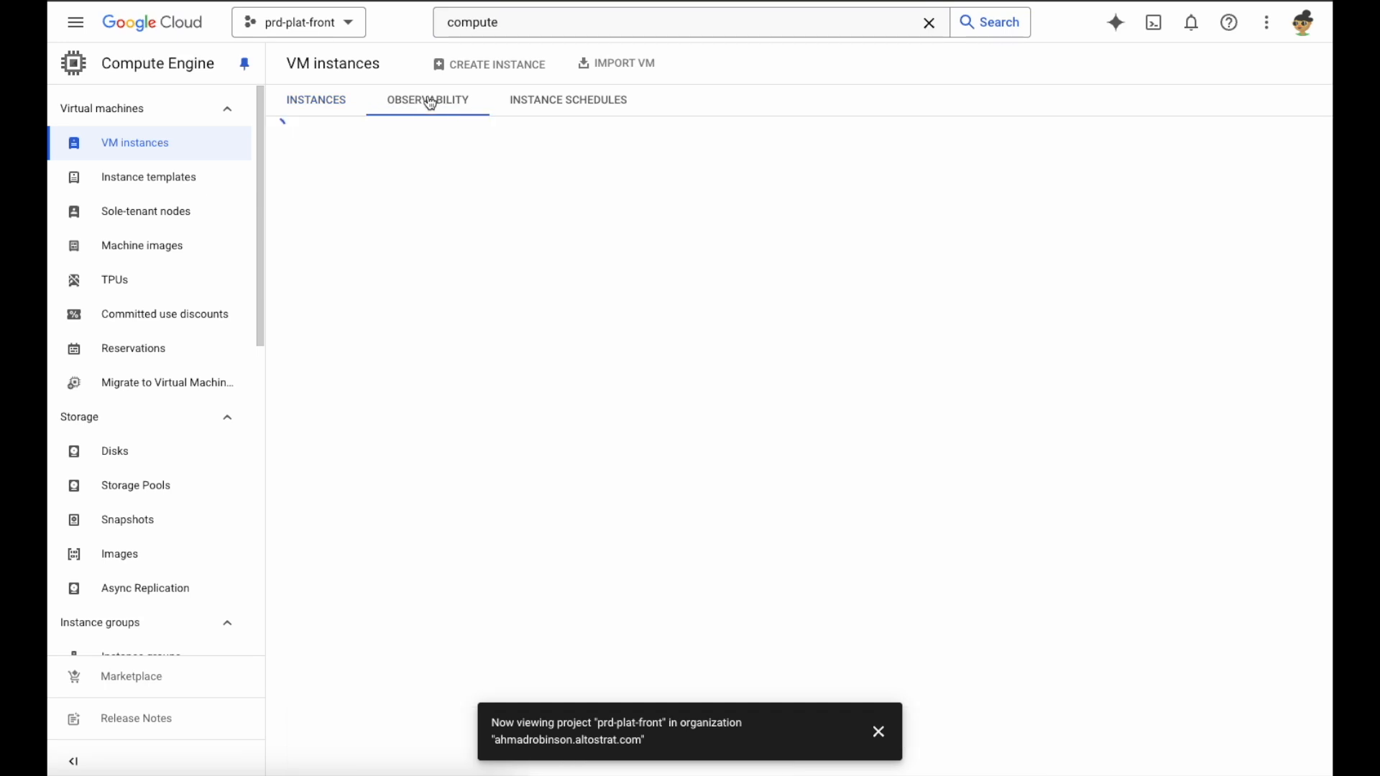
click(398, 159)
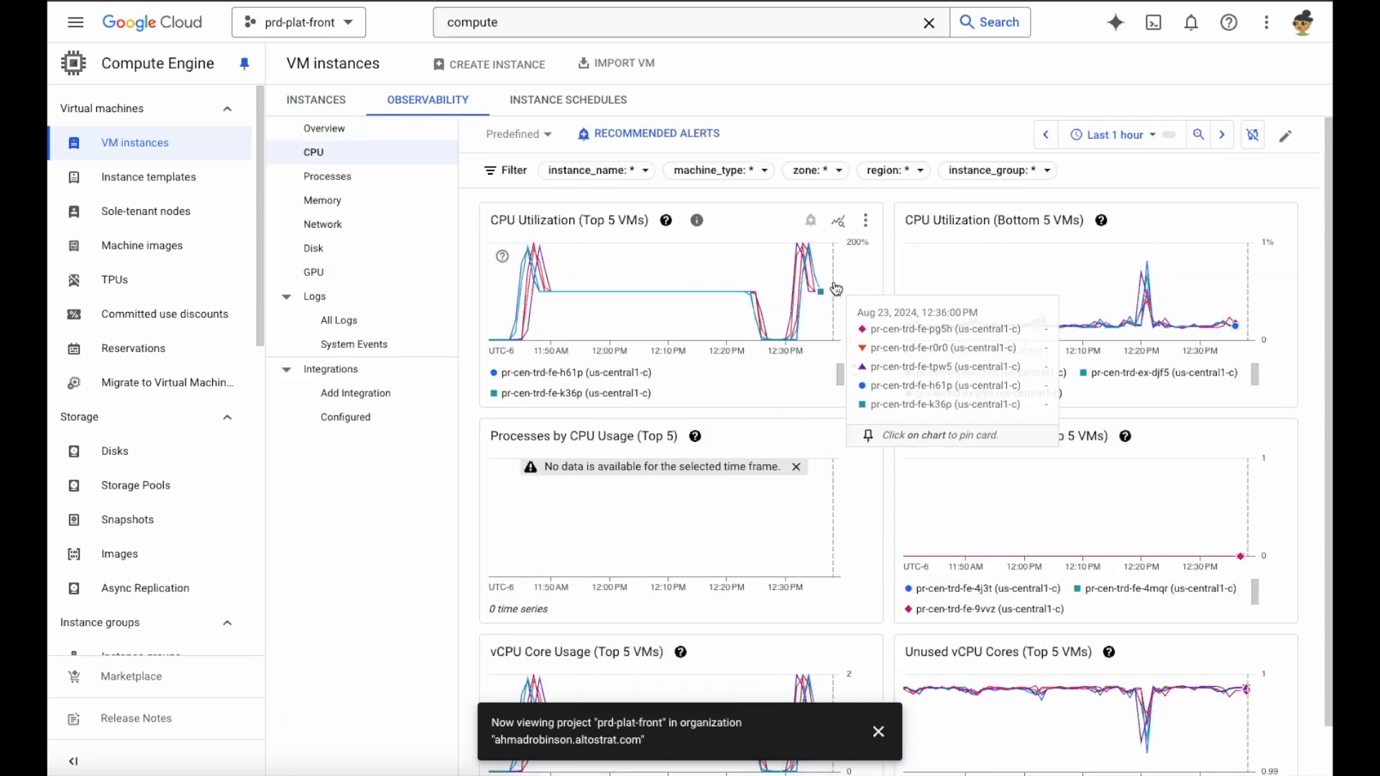
scroll(163, 127, down, 3)
click(141, 437)
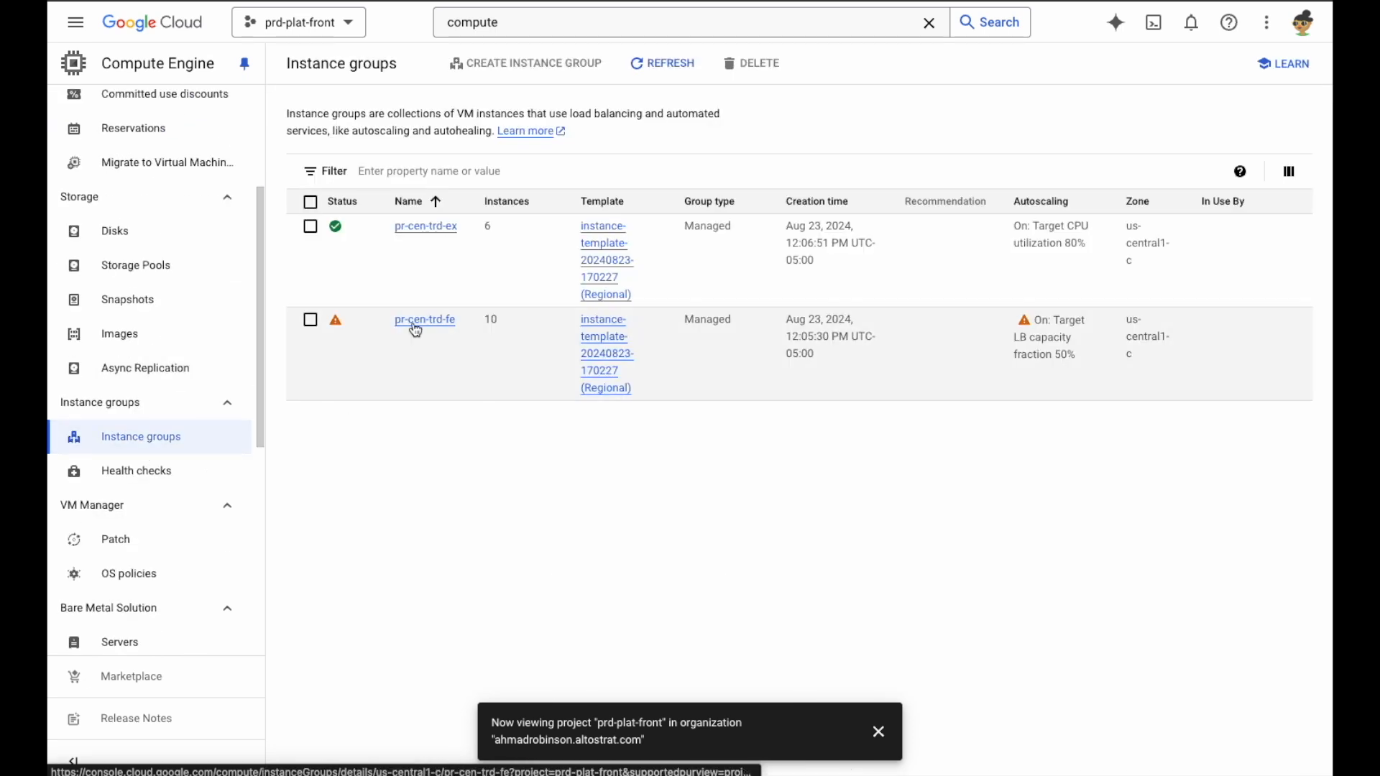
click(413, 322)
mouse_move(475, 66)
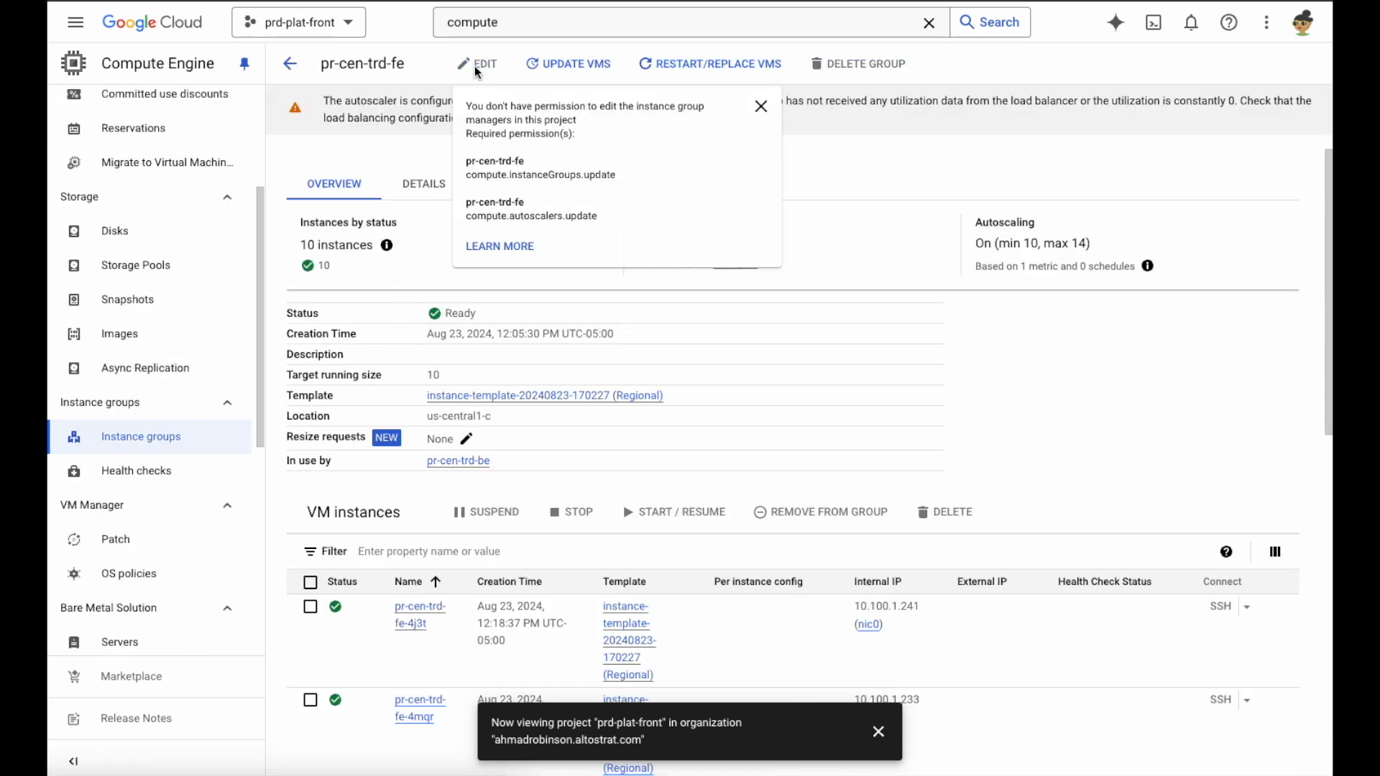
Switch the resource scope to the prod folder and open Privileged Access Manager
click(359, 30)
click(461, 260)
double_click(479, 28)
text(pam)
click(517, 84)
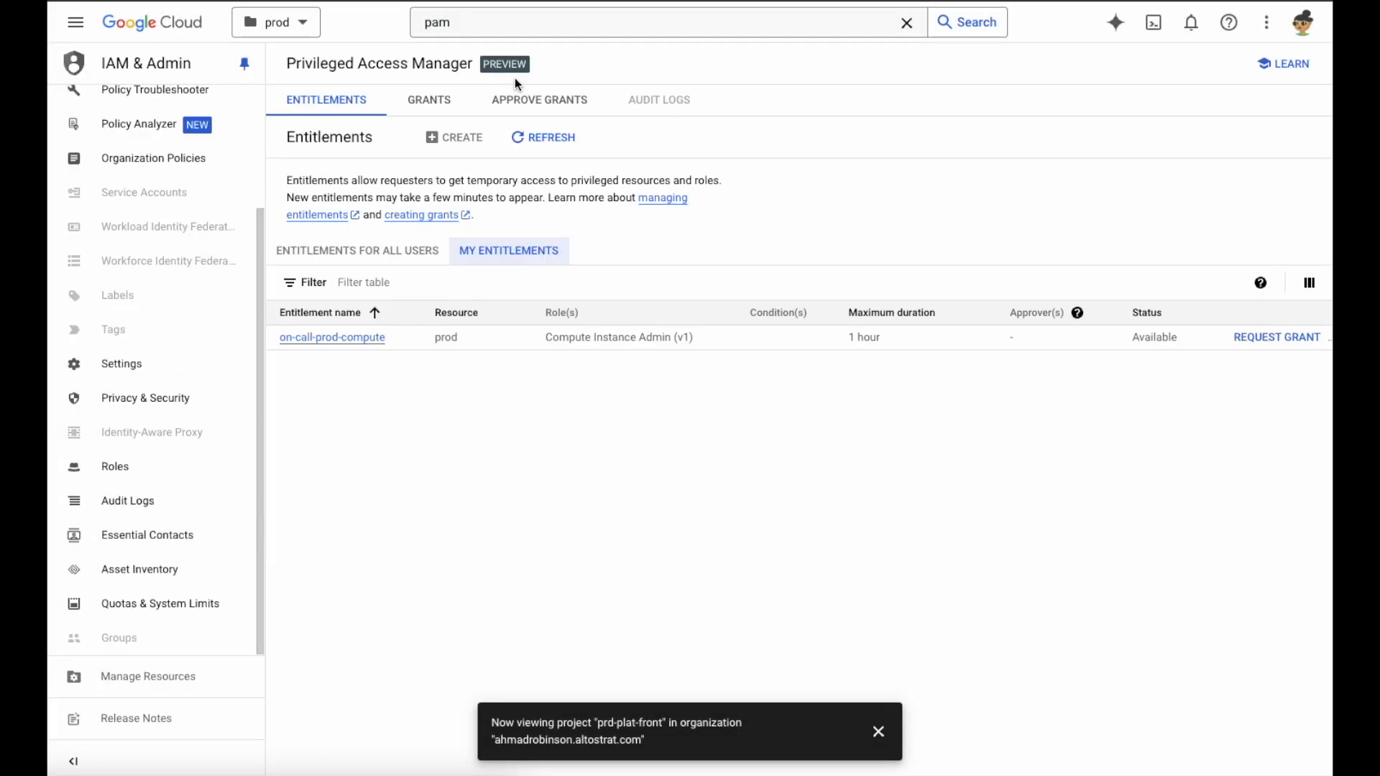
Start a 30-minute grant request for on-call-prod-compute, justified by the frontend trading platform service disruption and the planned autoscaling adjustment
click(1244, 341)
click(1033, 392)
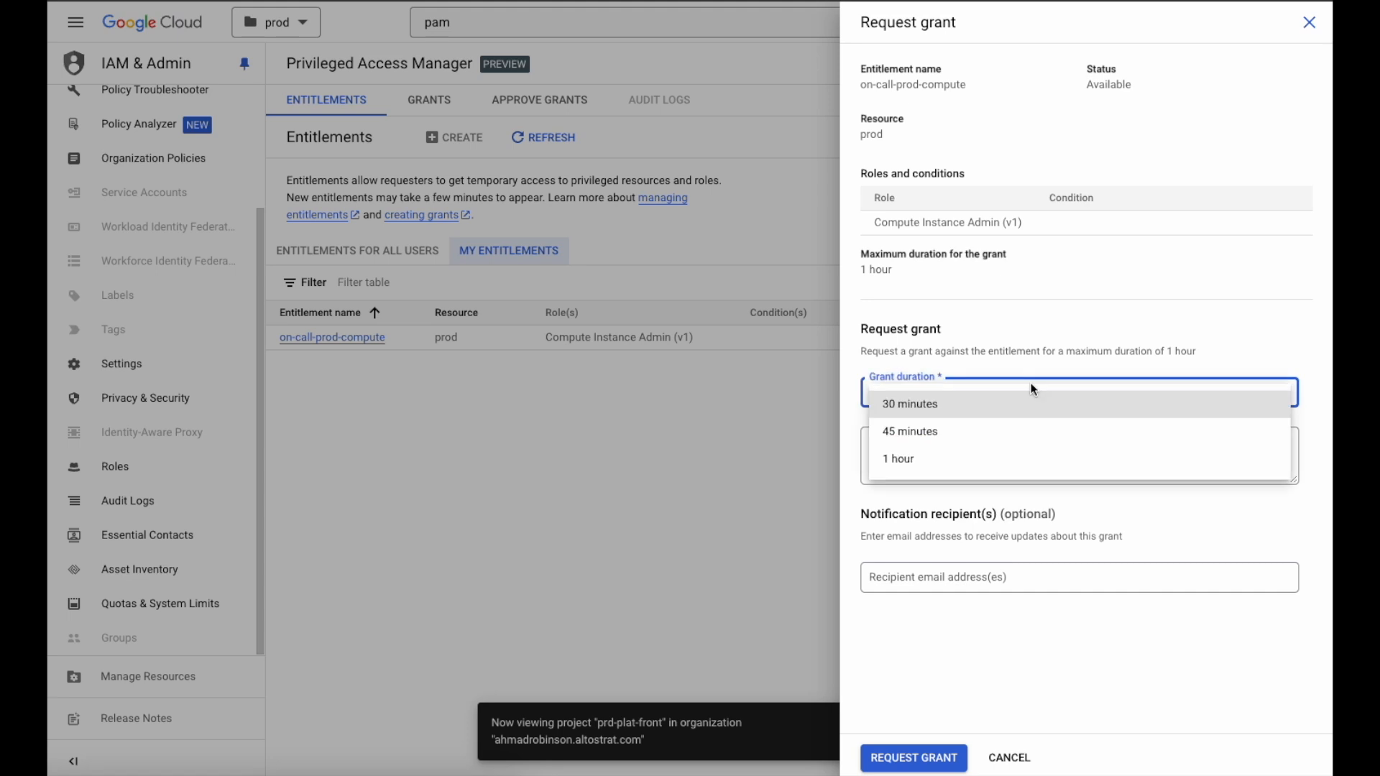
click(1033, 404)
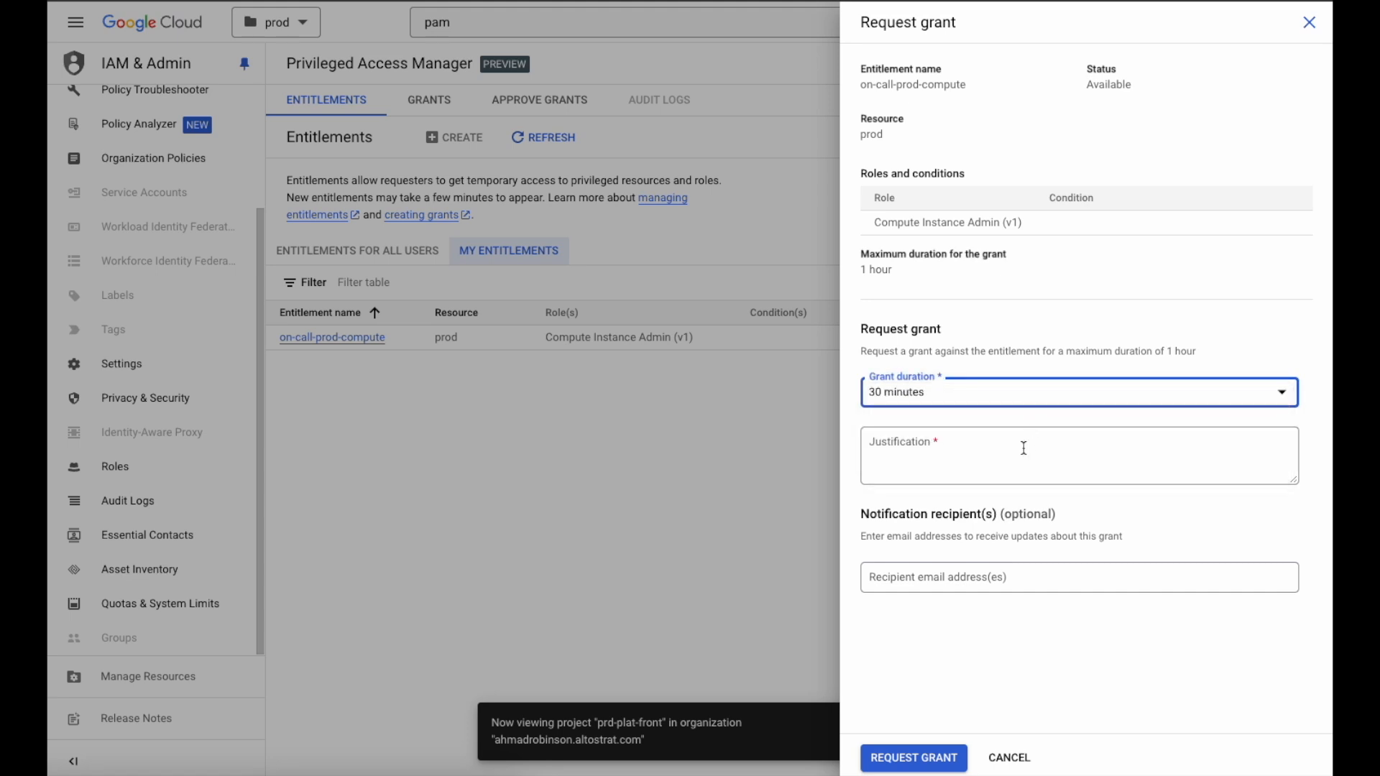
click(1167, 447)
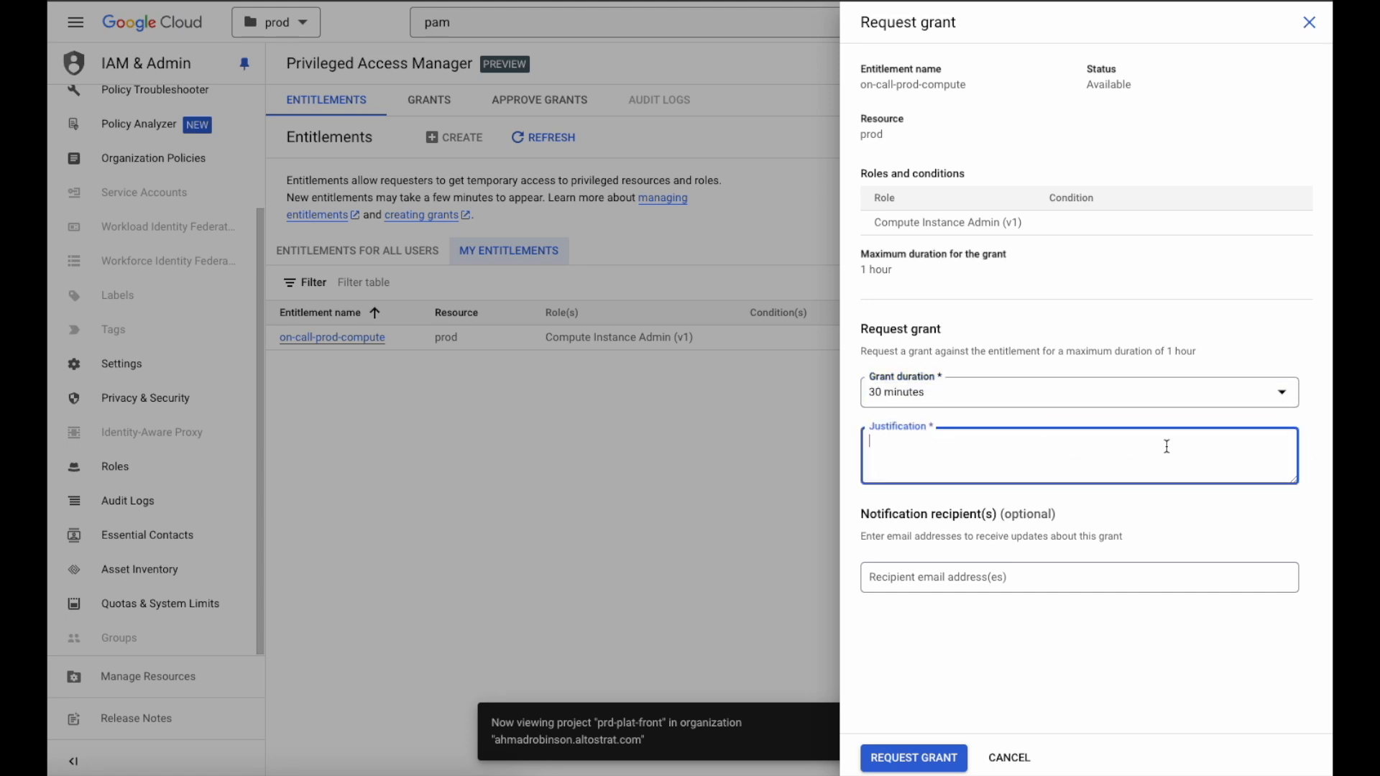
key(ctrl+v)
scroll(1165, 446, up, 3)
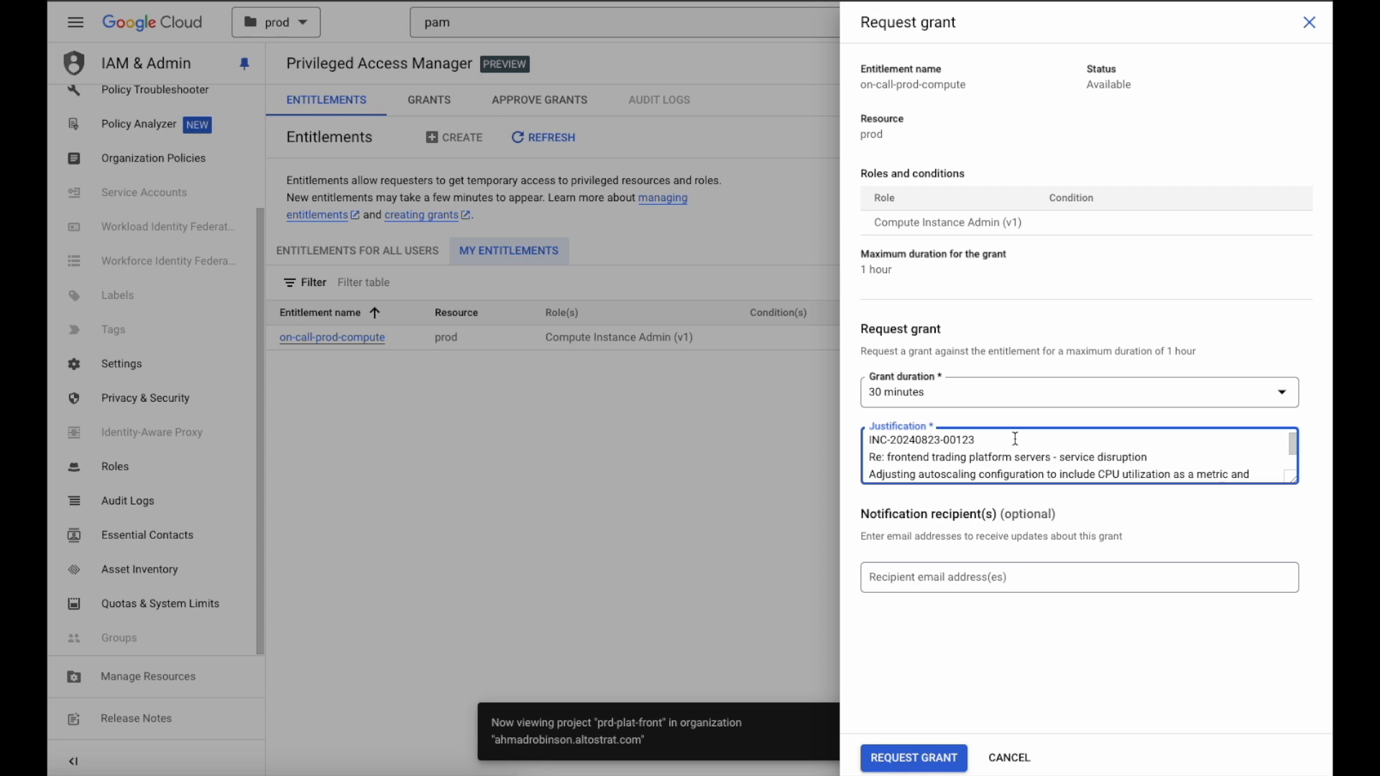
scroll(1186, 456, down, 2)
Add the cloud admins' e-mail as the grant's notification recipient, submit the request, and refresh the grants list
click(1111, 576)
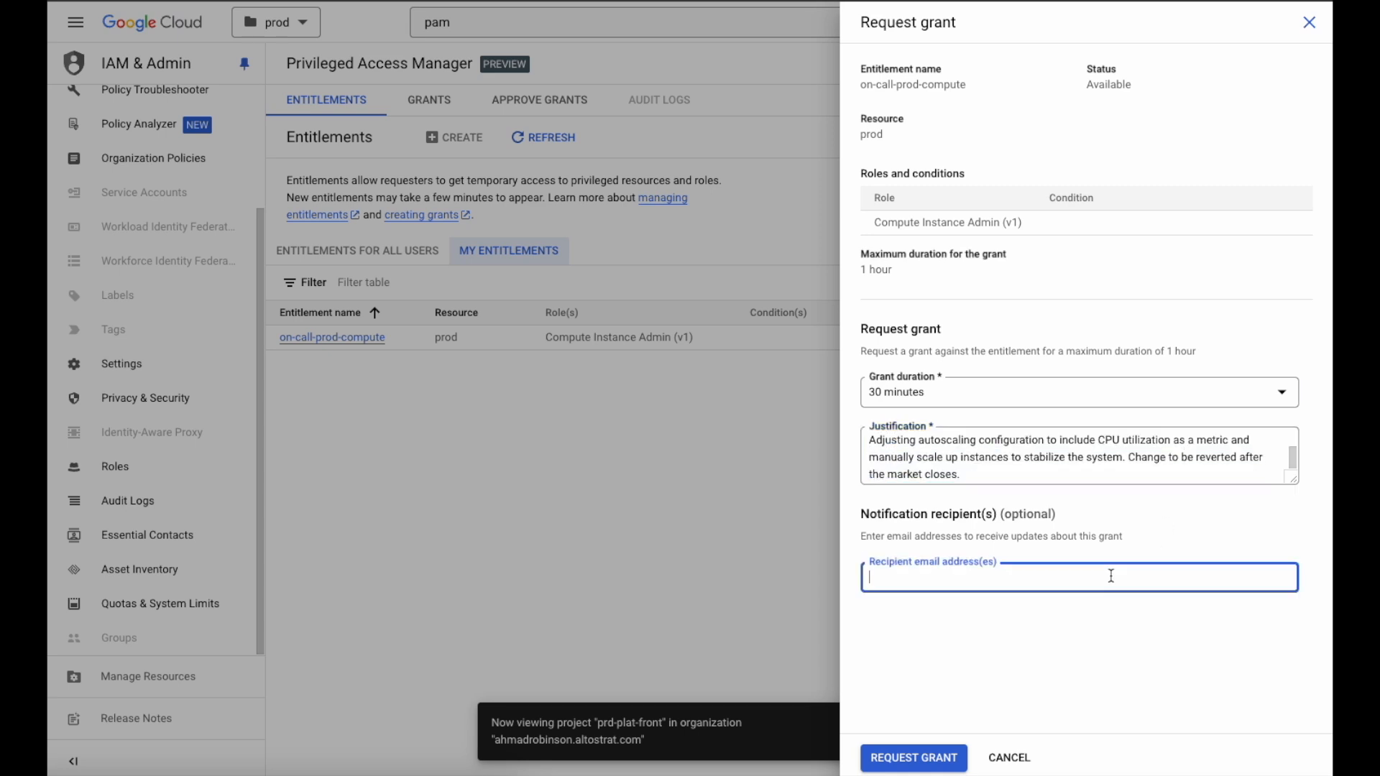
text(cloudadmins@example.com)
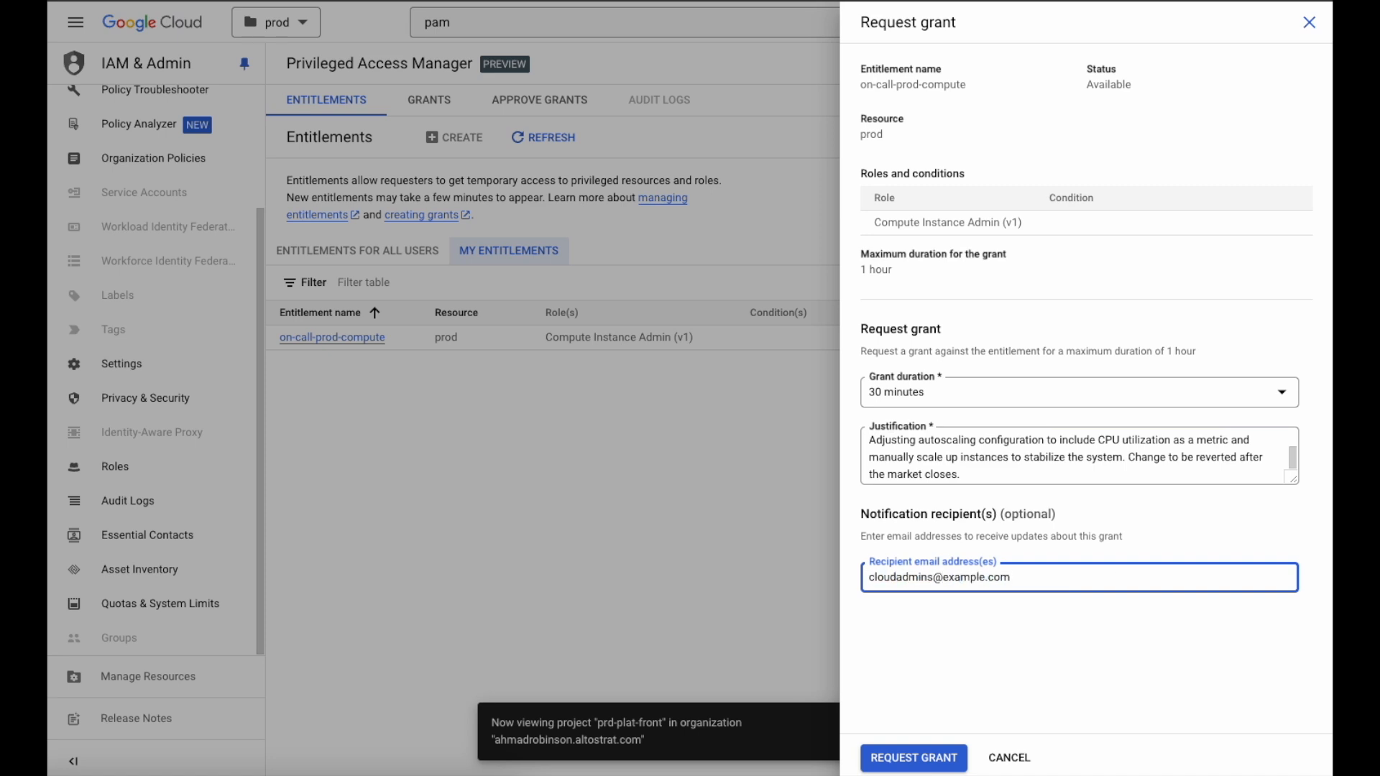
key(Return)
click(937, 753)
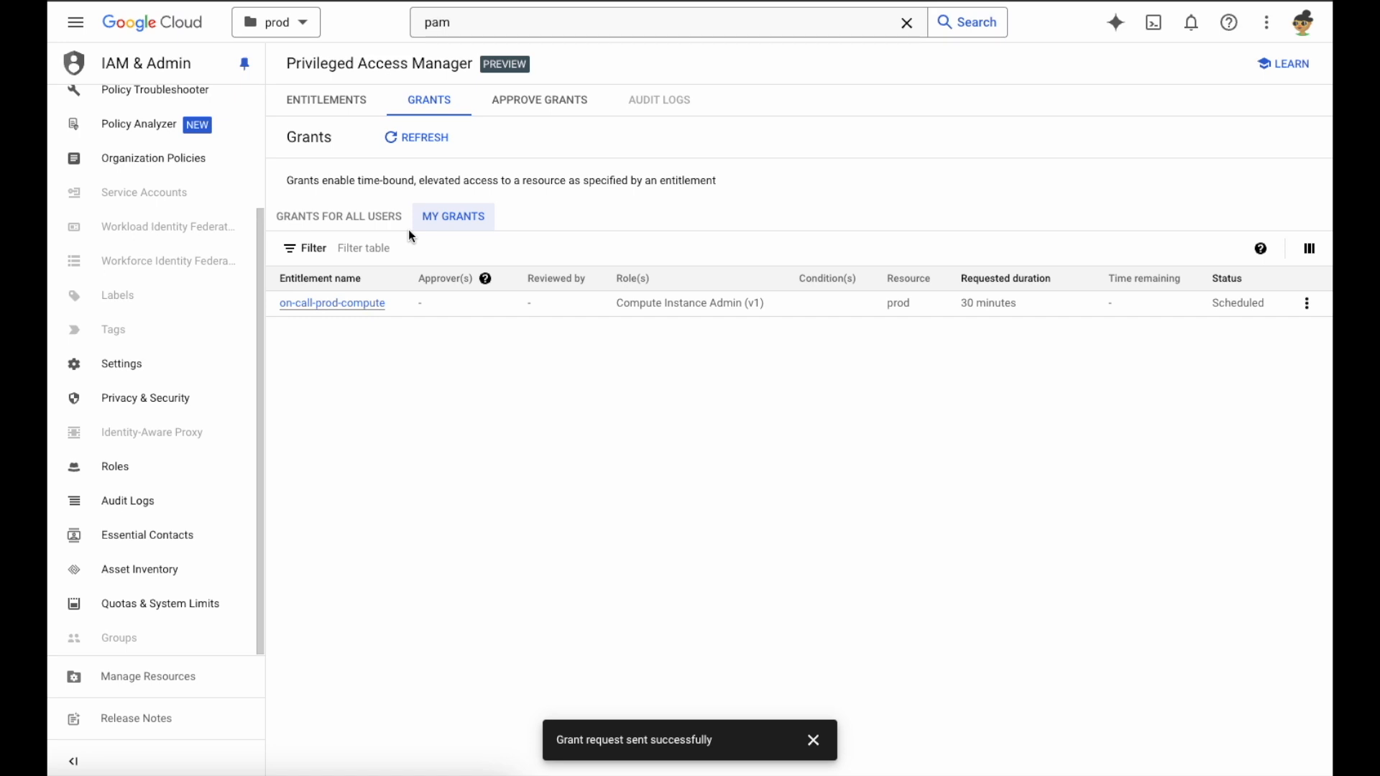
click(415, 141)
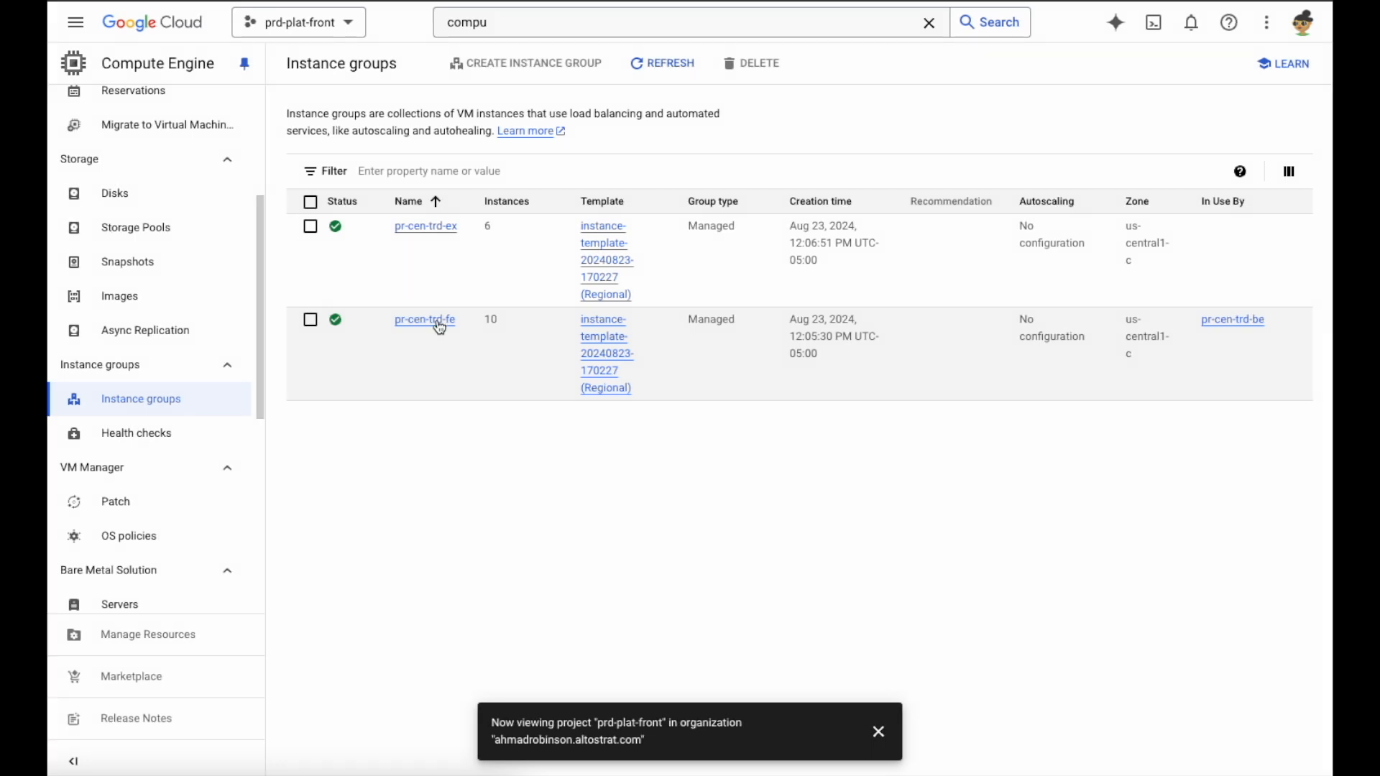
Edit the pr-cen-trd-fe instance group, setting its autoscaling minimum to 15 and maximum to 25 instances
click(440, 326)
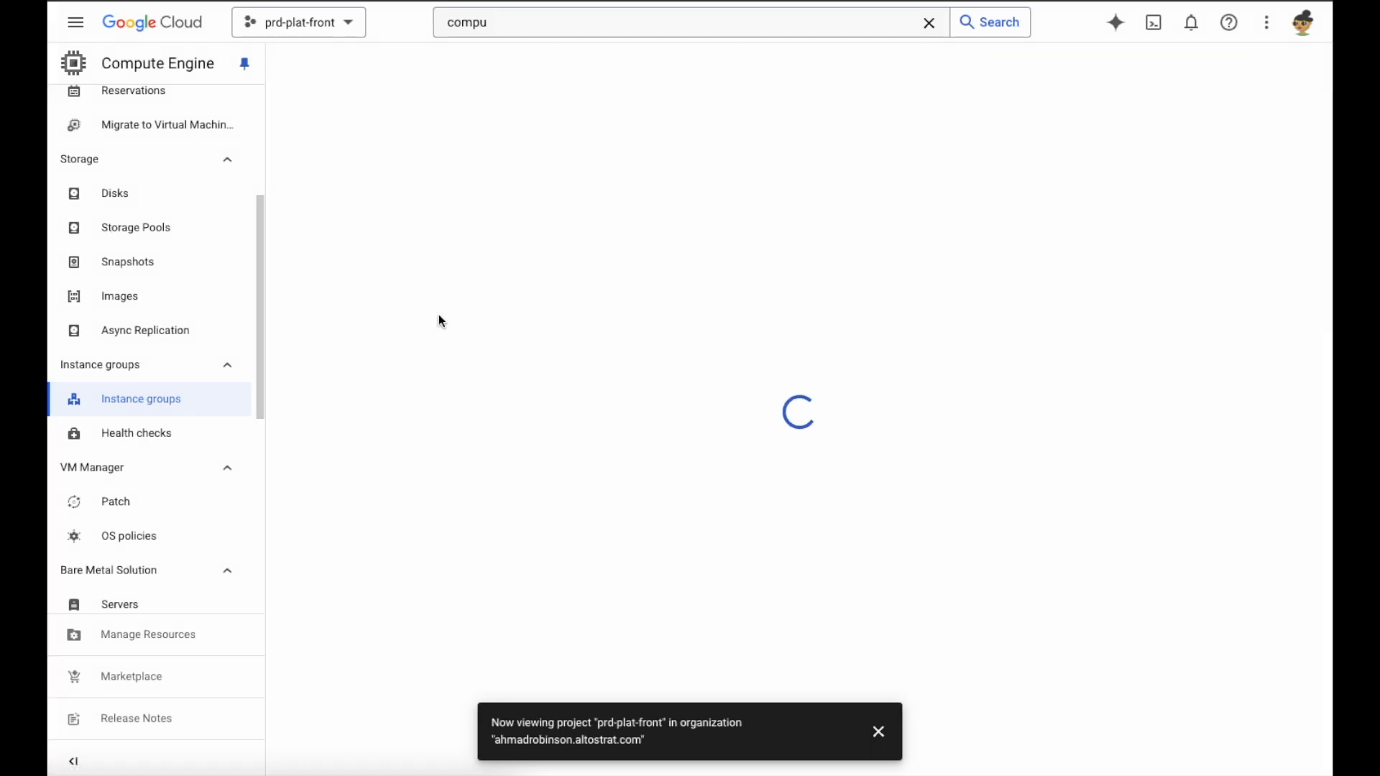
mouse_move(480, 69)
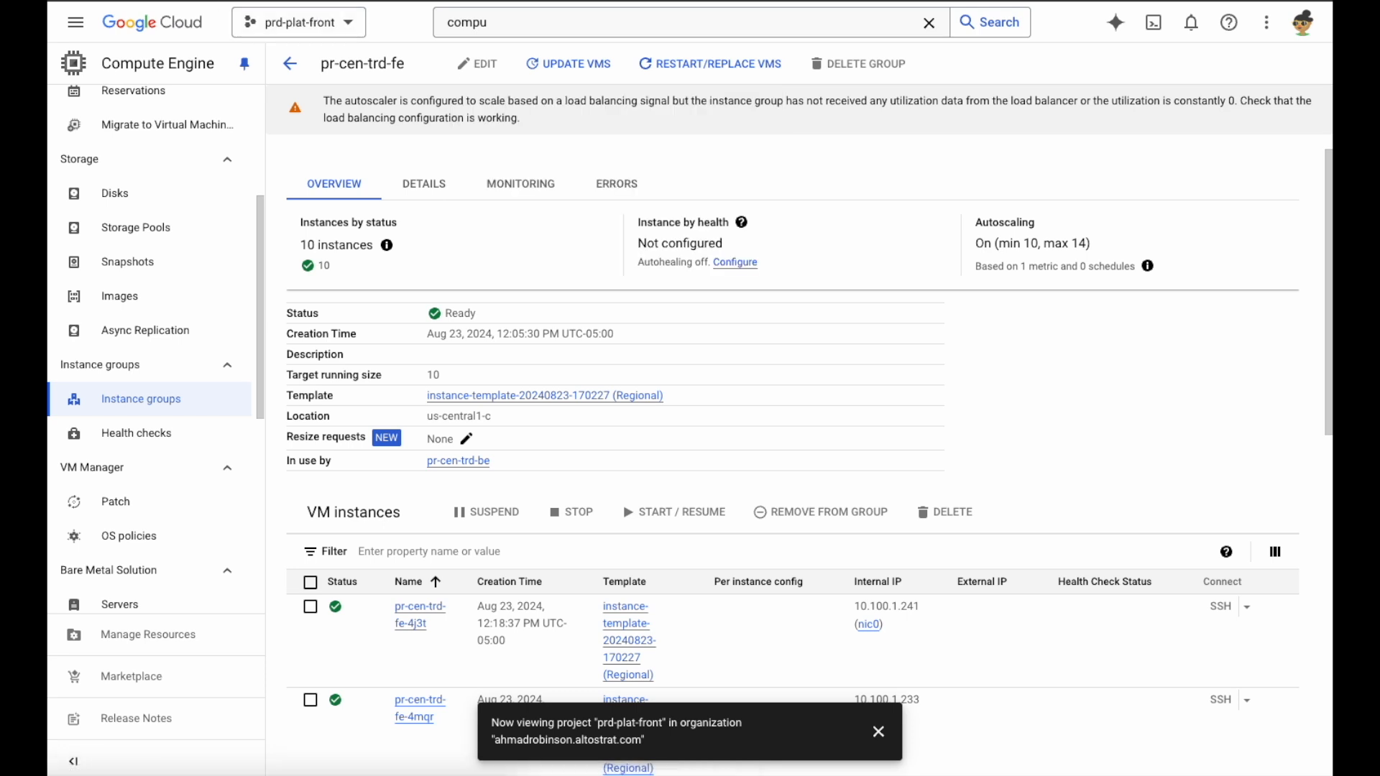
key(ctrl+r)
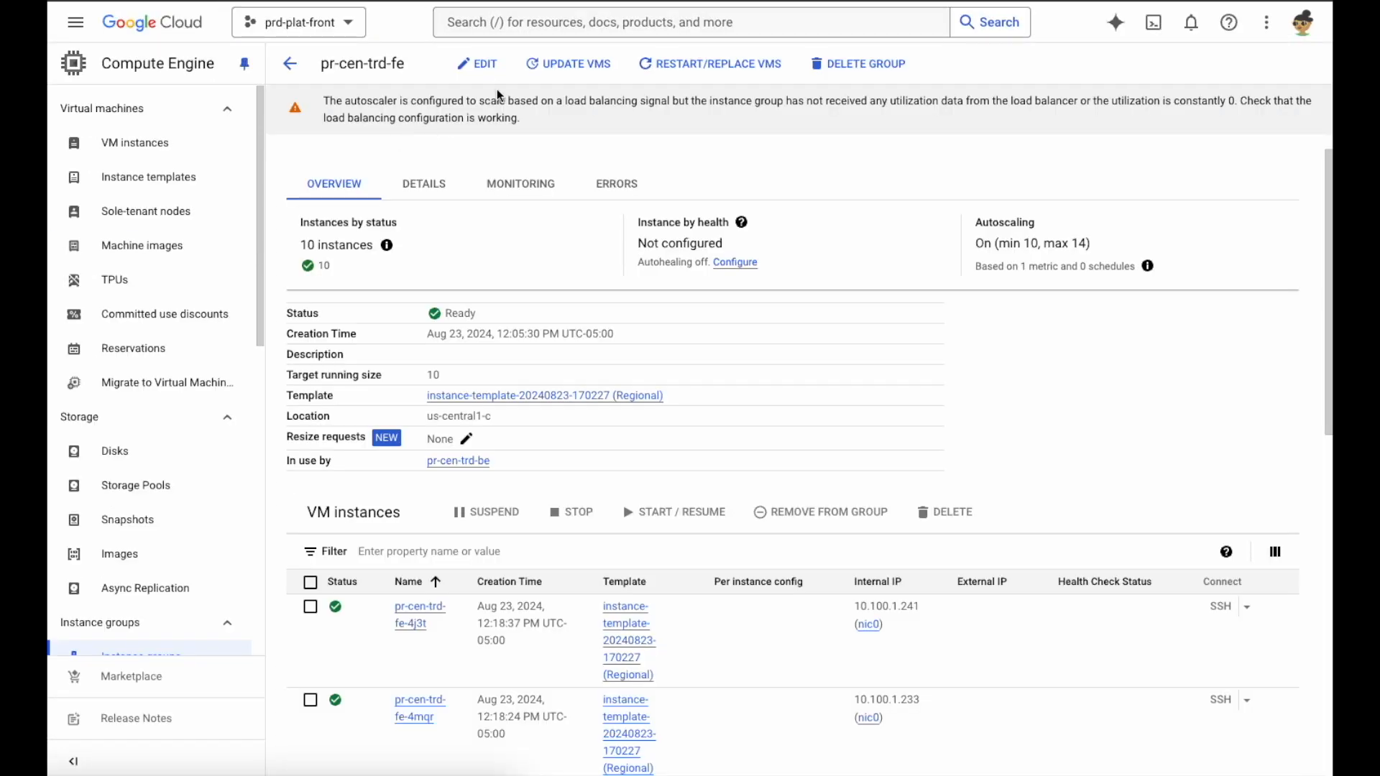
click(478, 63)
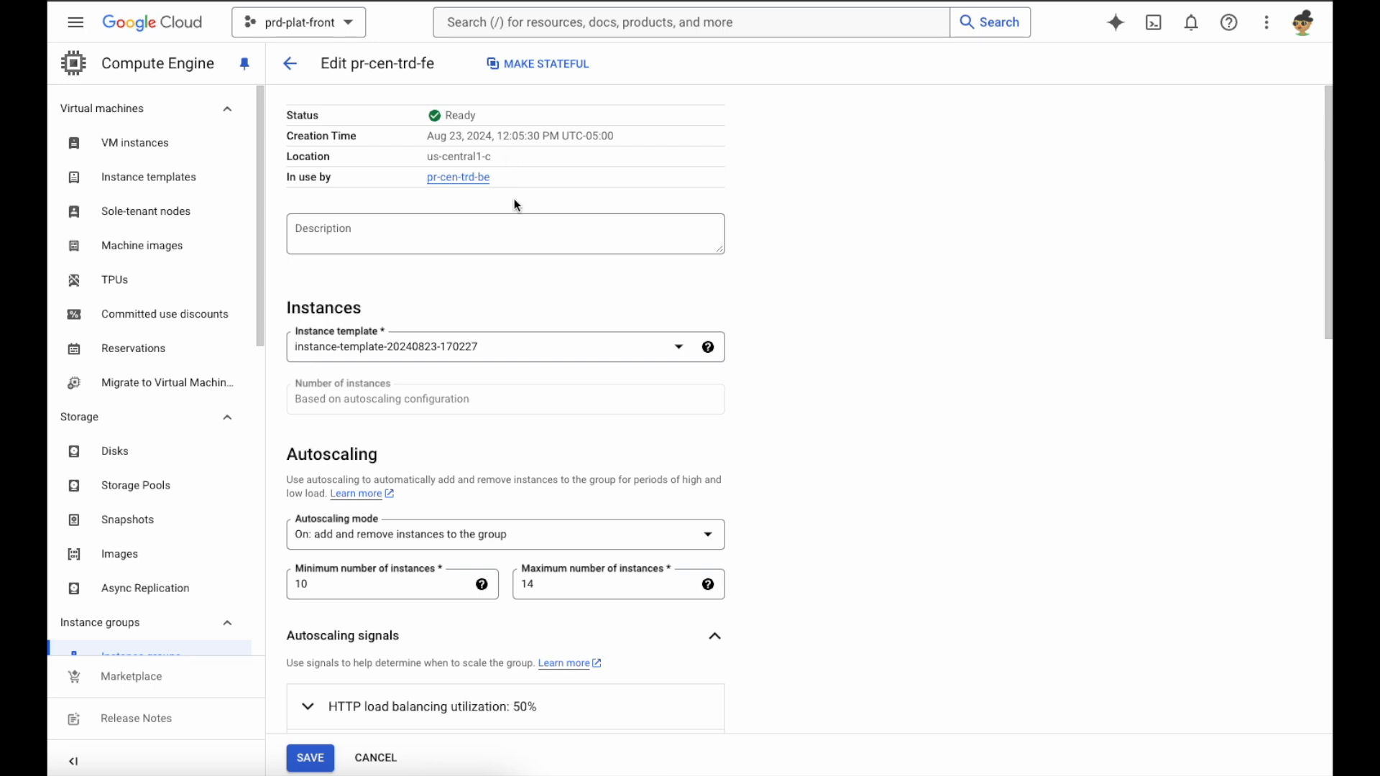
scroll(515, 204, down, 2)
drag(364, 438, 260, 439)
text(15)
double_click(632, 434)
text(25)
Add a CPU utilization autoscaling signal with a 75% target to the instance group and save the changes
click(432, 597)
click(480, 662)
click(480, 566)
click(527, 711)
text(75)
scroll(438, 525, down, 5)
click(678, 668)
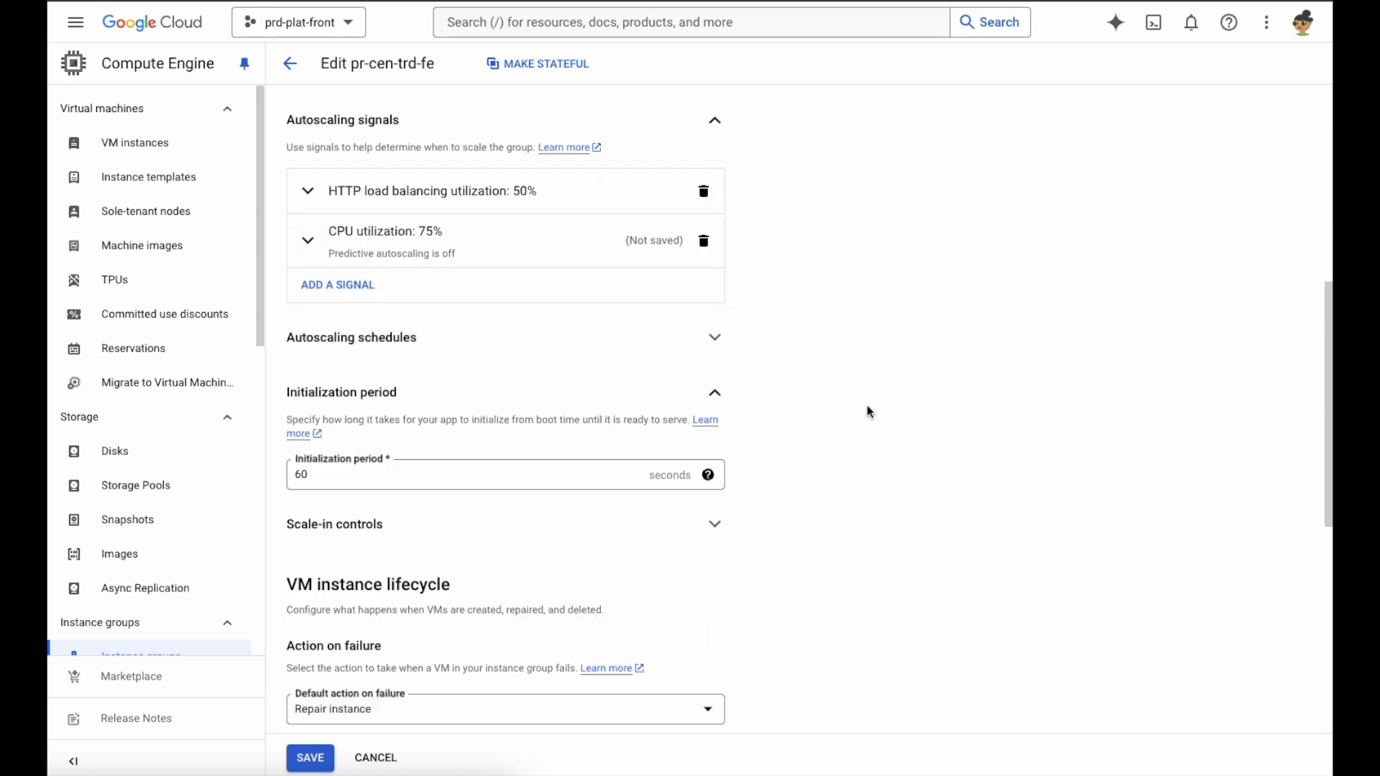
scroll(868, 412, down, 7)
click(310, 757)
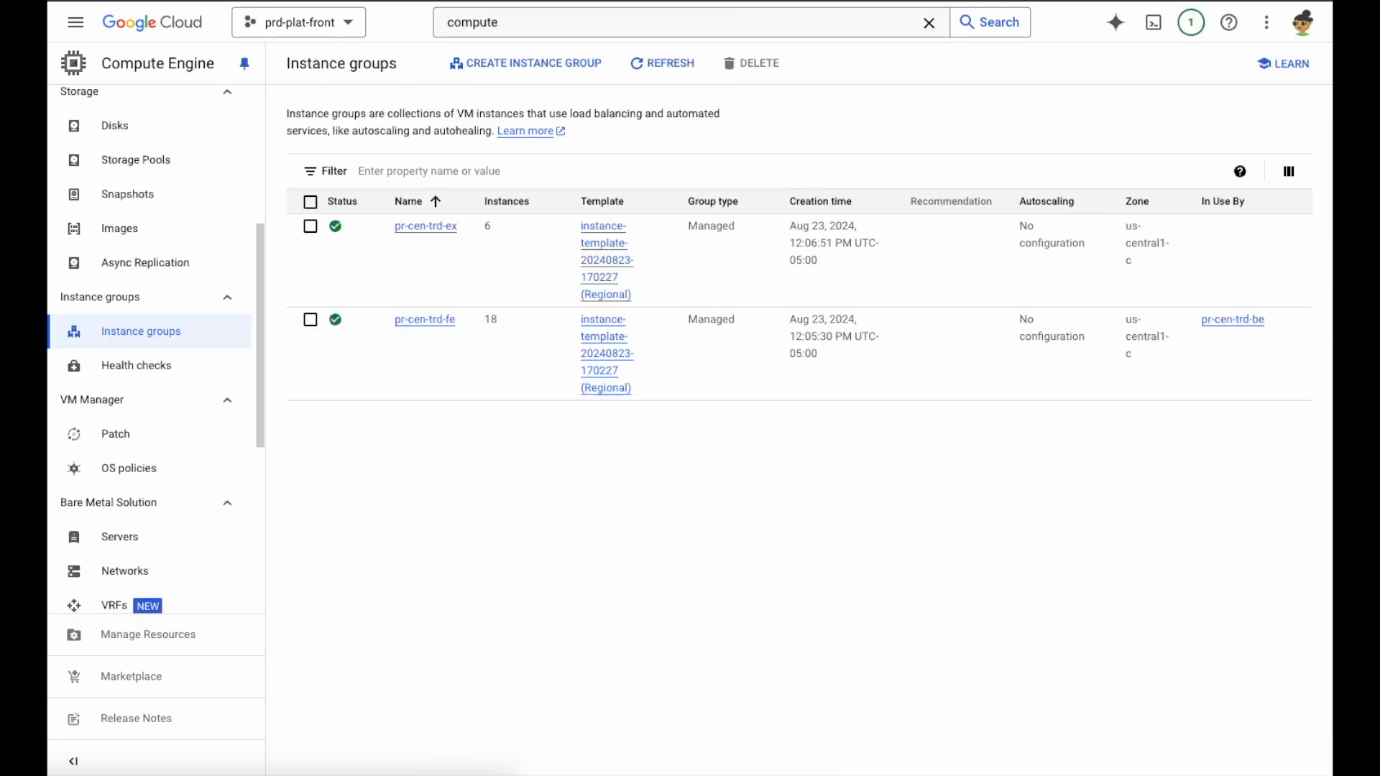
Refresh the instance groups, then examine the VM instances list and the CPU utilization charts
click(675, 66)
scroll(227, 206, up, 1)
scroll(223, 201, up, 4)
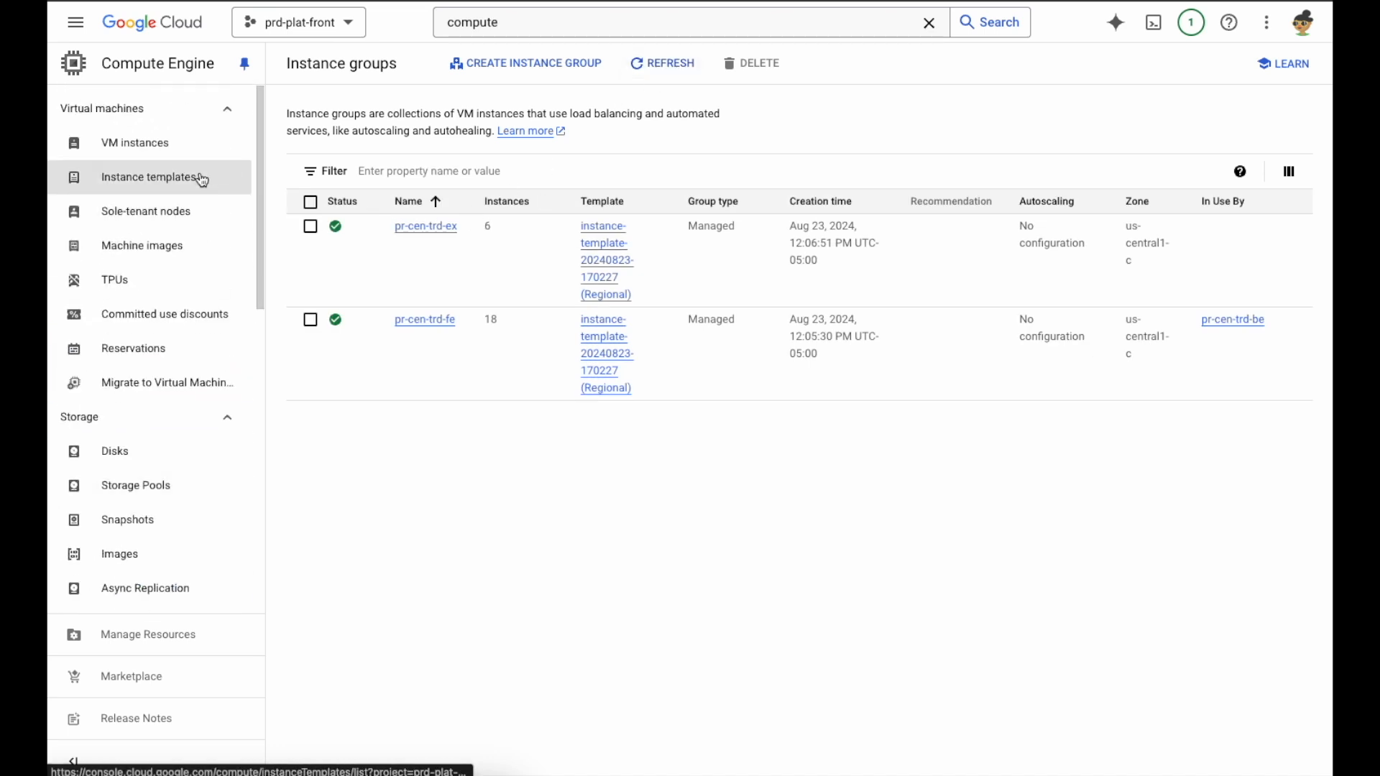
click(183, 159)
scroll(576, 388, down, 2)
scroll(580, 392, up, 2)
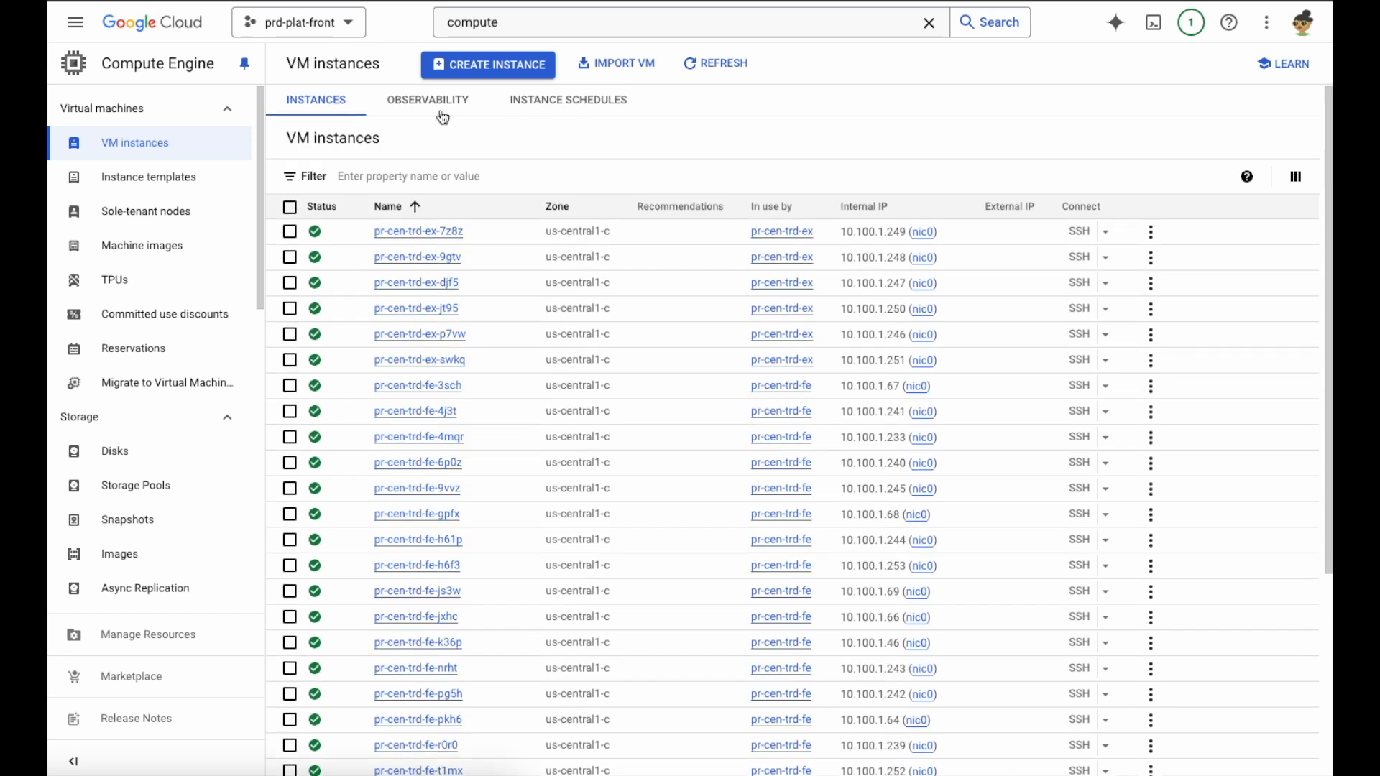
click(435, 107)
click(396, 160)
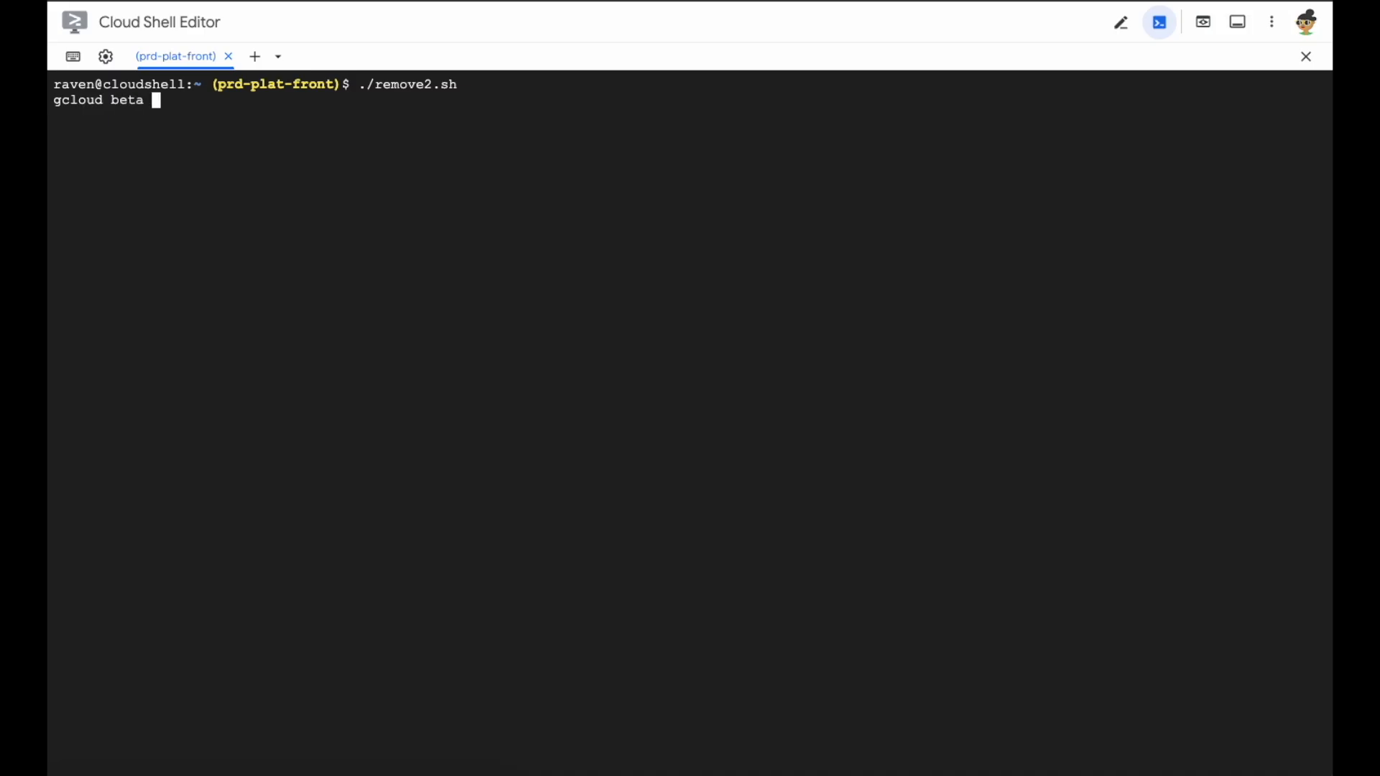
Search Privileged Access Manager entitlements from Cloud Shell for those the caller can request grants on, and open the pr-cen-trd-fe instance group
text(pam entitlements search --caller-access-type=grant-req)
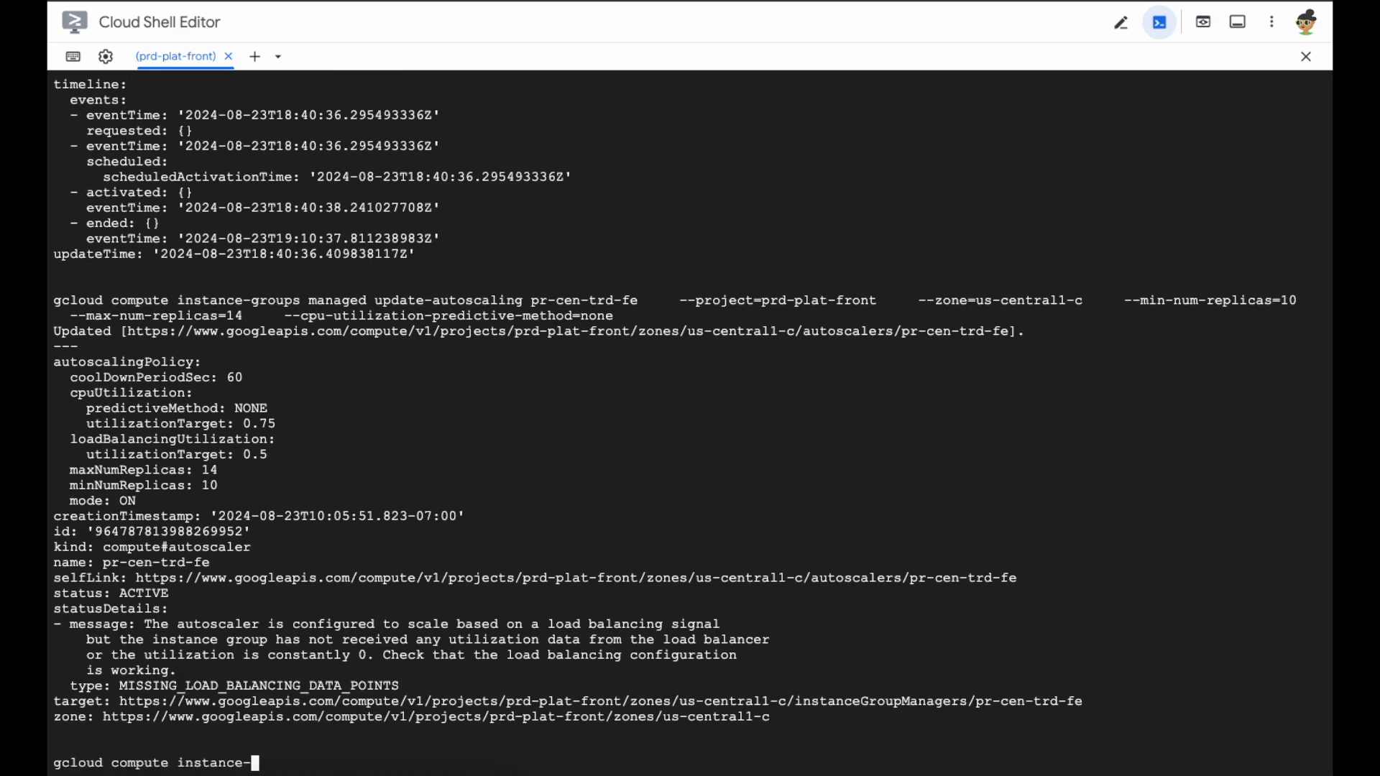
scroll(693, 244, up, 15)
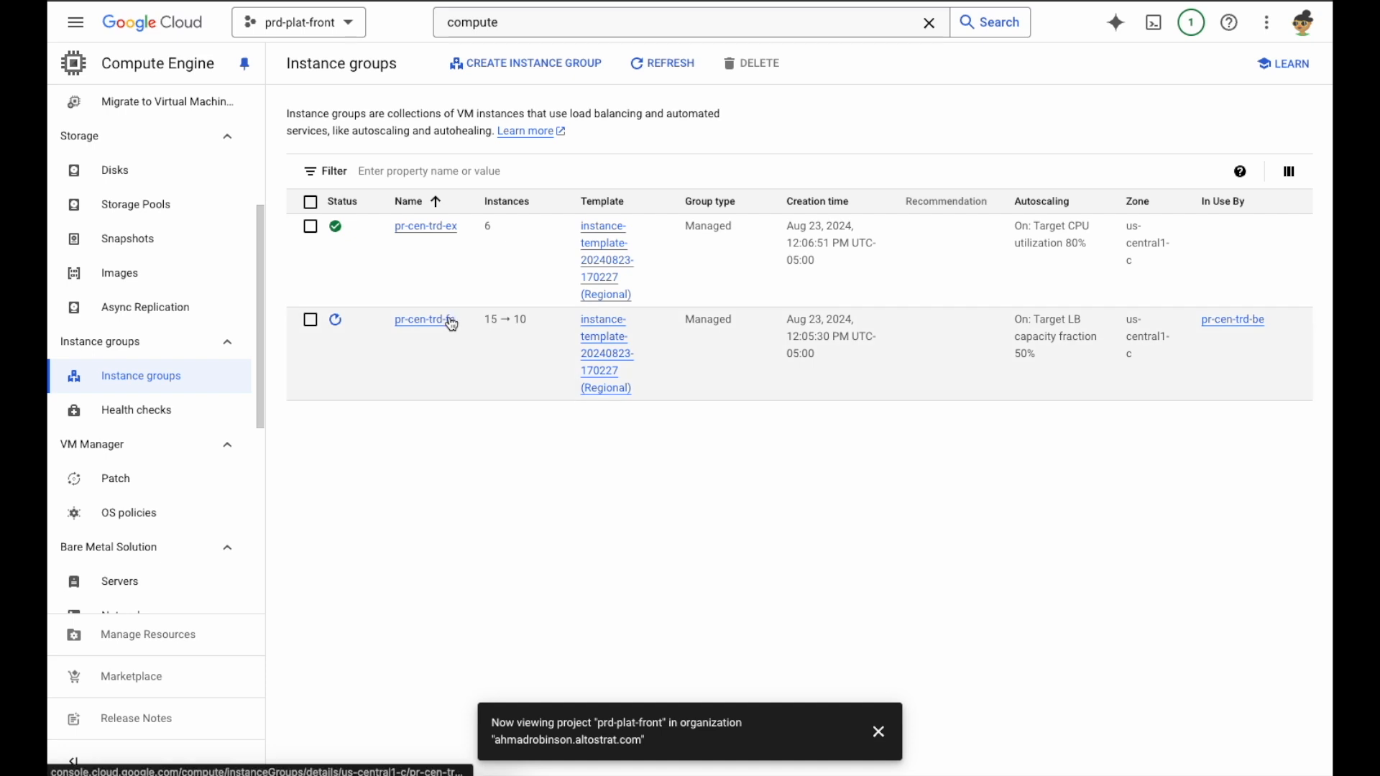
click(447, 320)
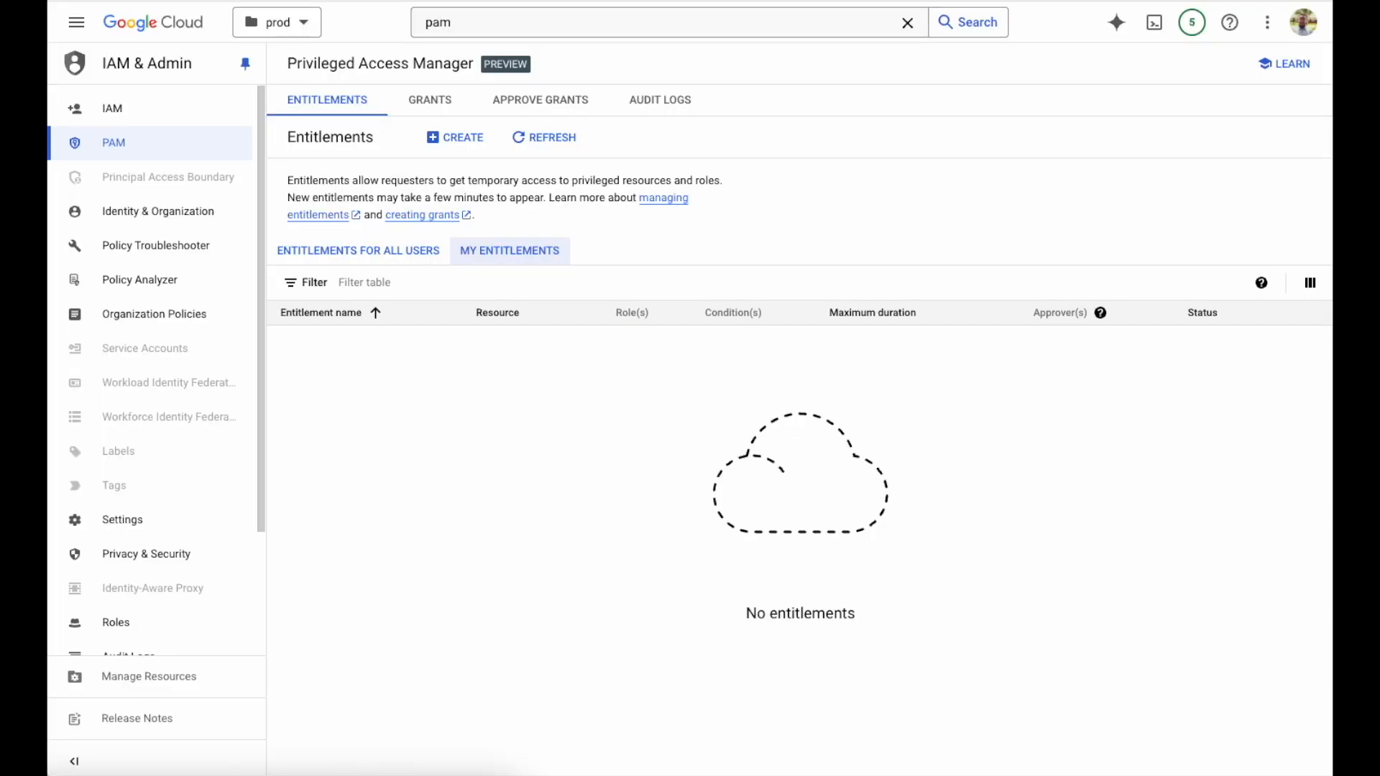
Examine the grants for all users and the audit log details of the 3:12 PM grant activated and 3:05 PM grant ended events
click(435, 103)
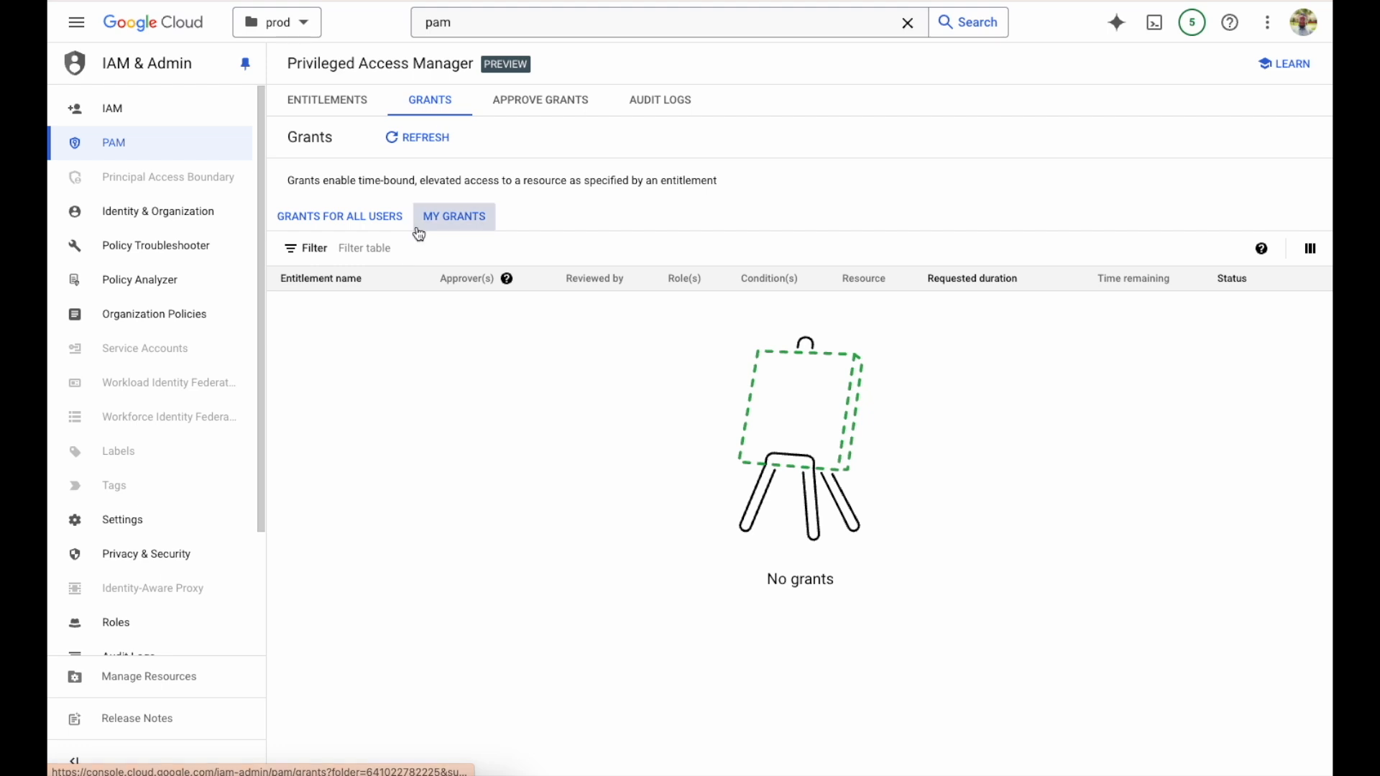
click(386, 219)
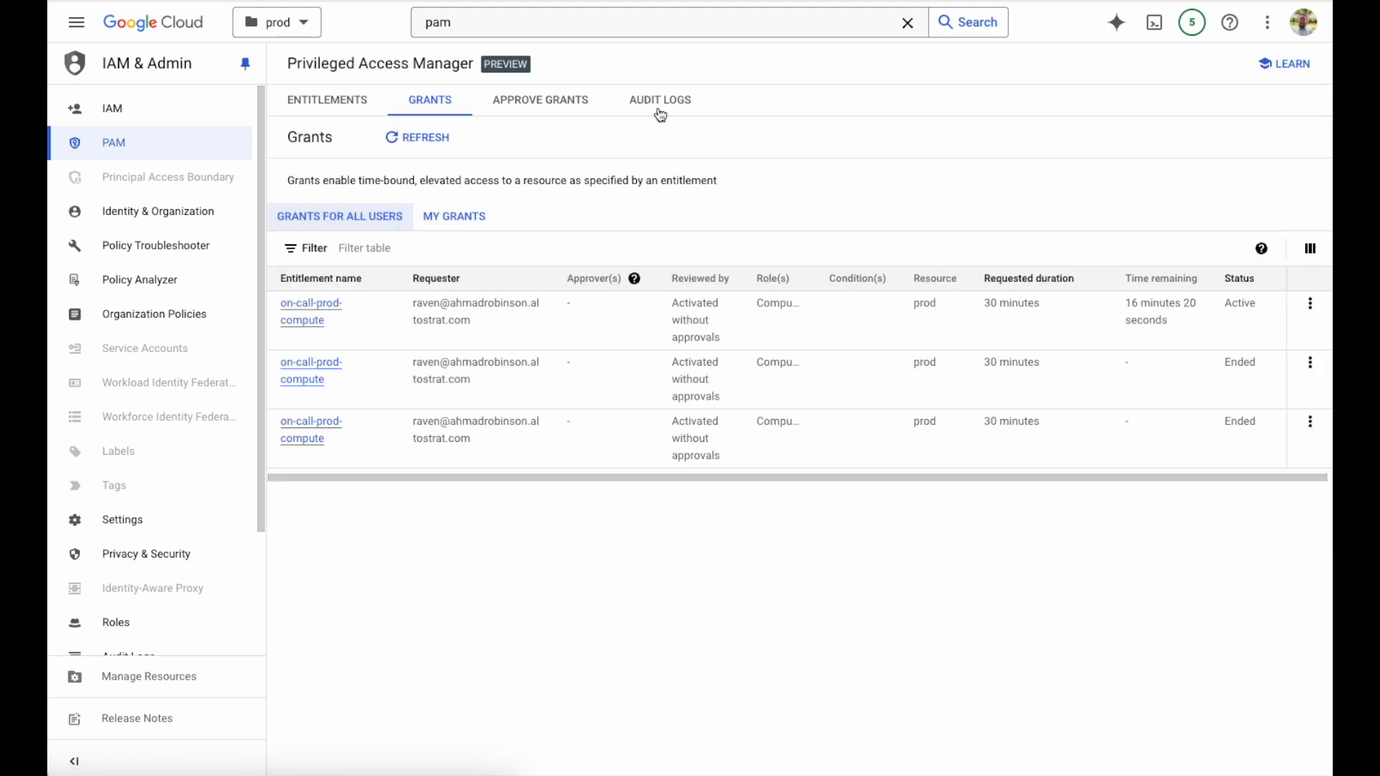
click(660, 100)
click(434, 278)
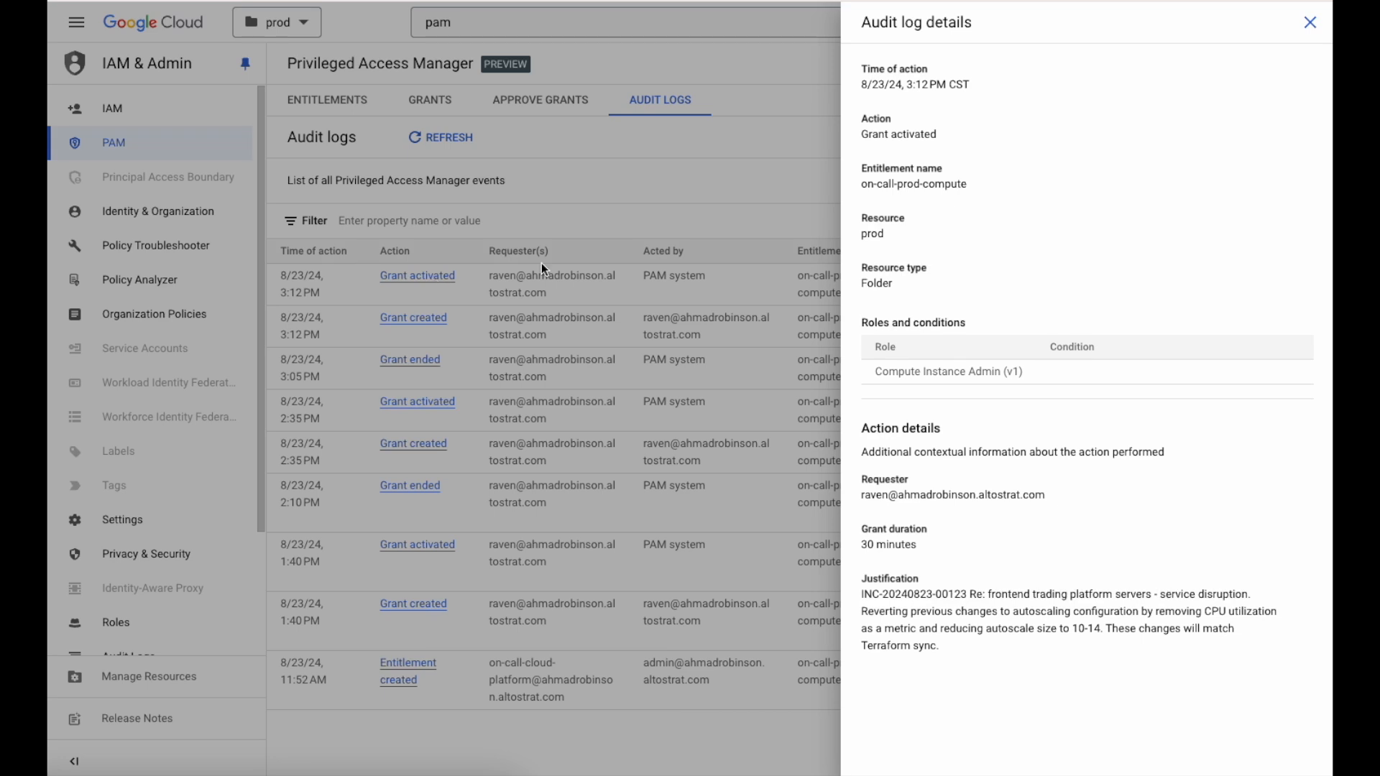
click(1309, 22)
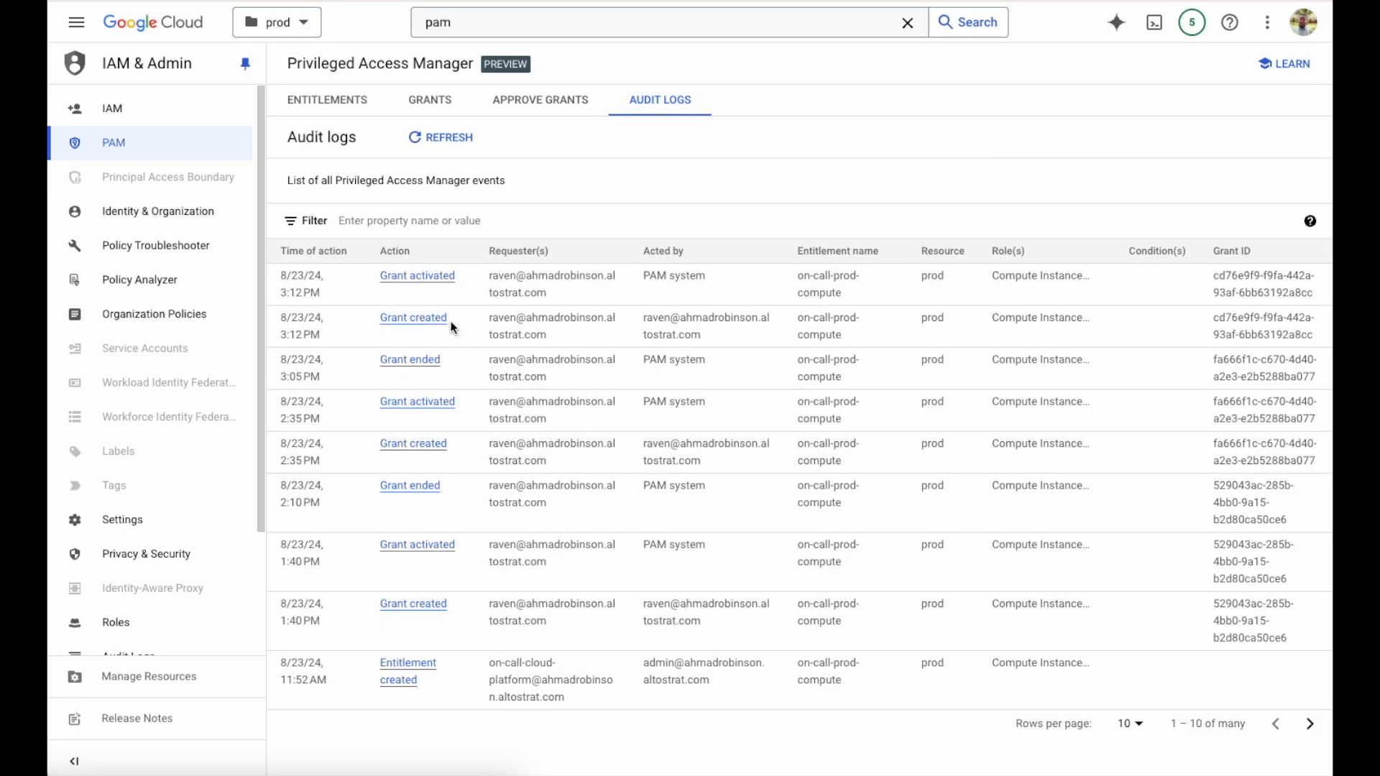
click(434, 362)
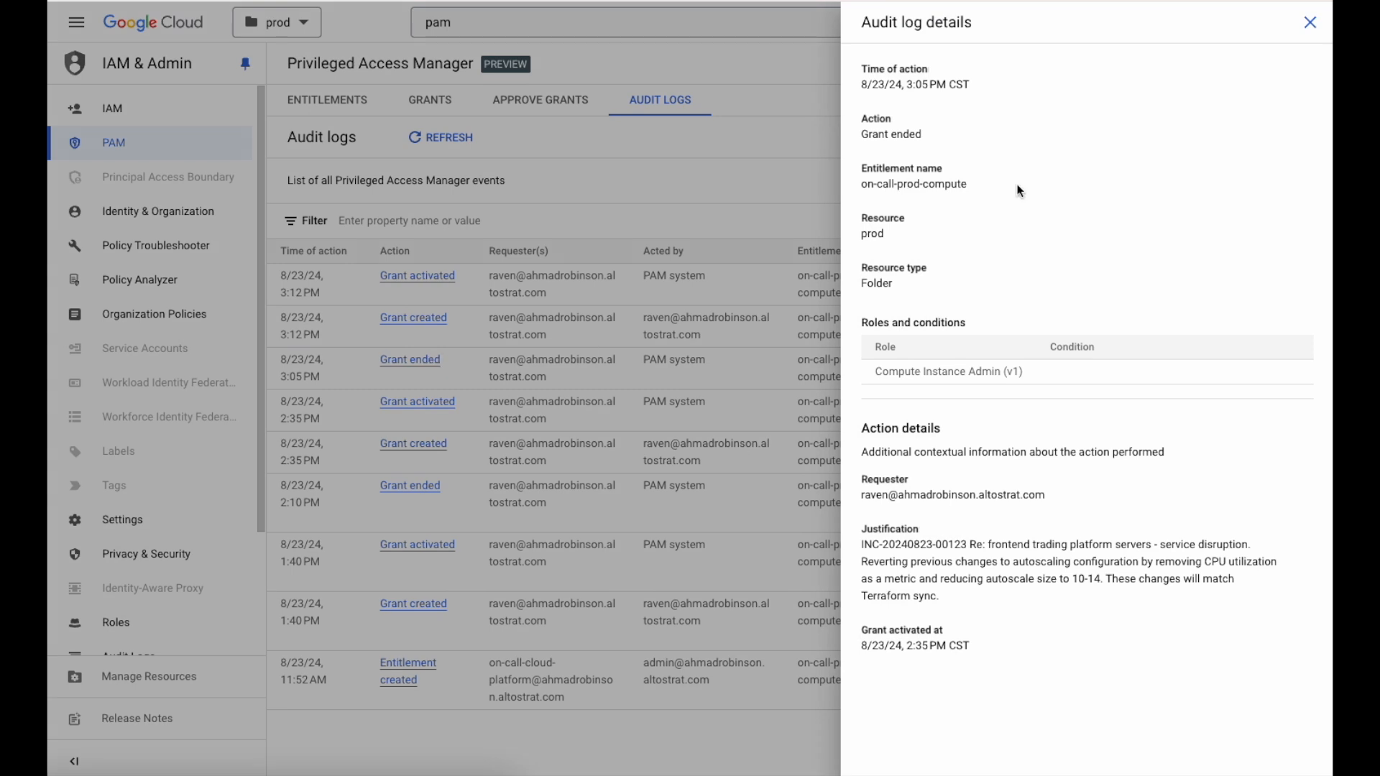
click(1306, 23)
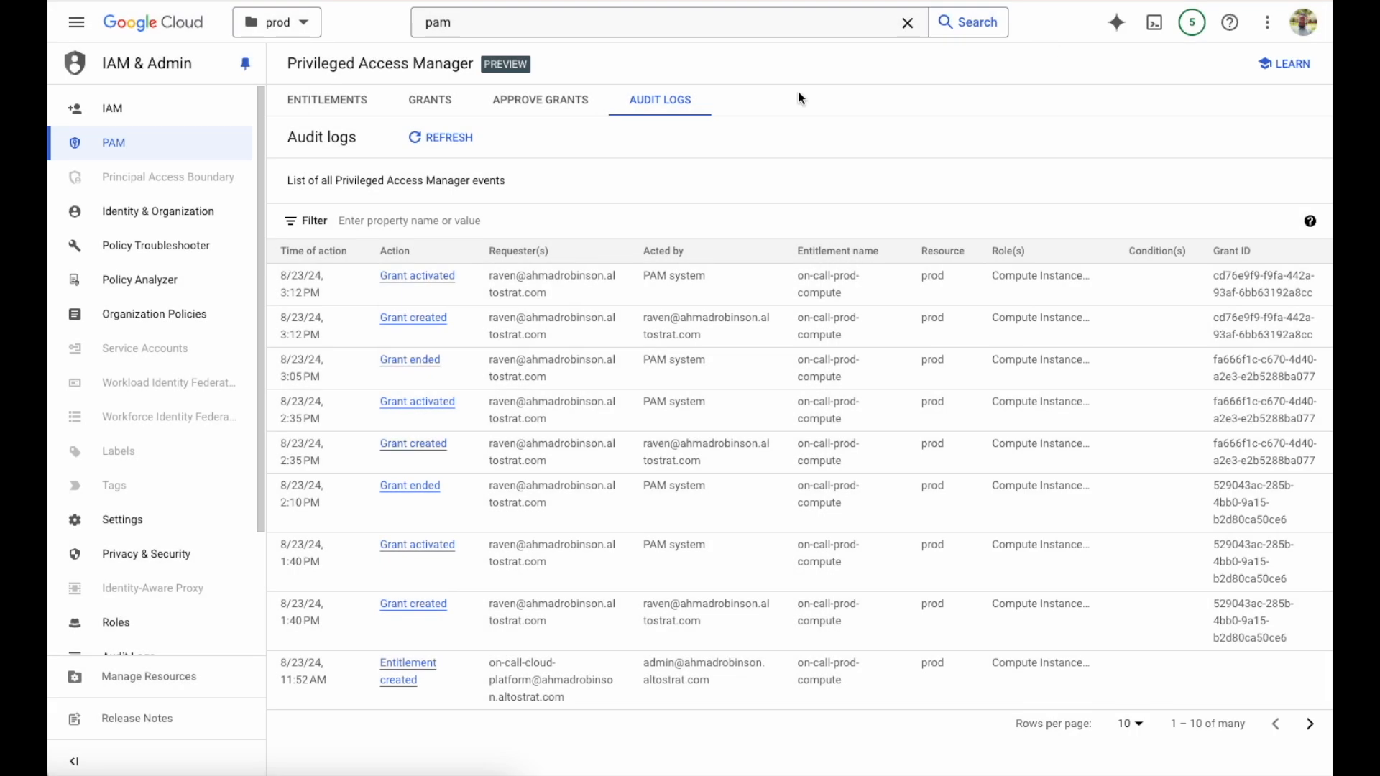